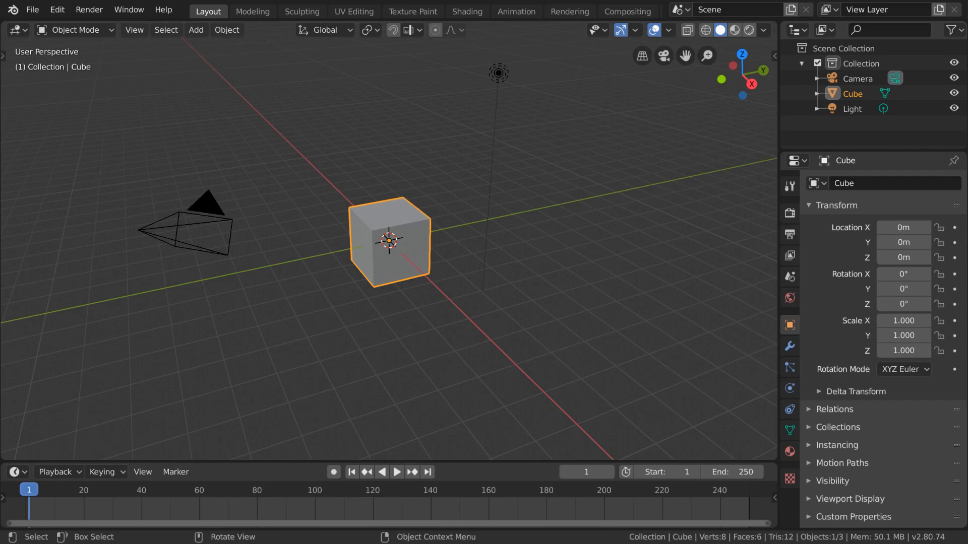
Examine the default Collection by selecting its camera, cube and light in the outliner and toggling the collection's visibility off and on
left_click(892, 67)
left_click(868, 78)
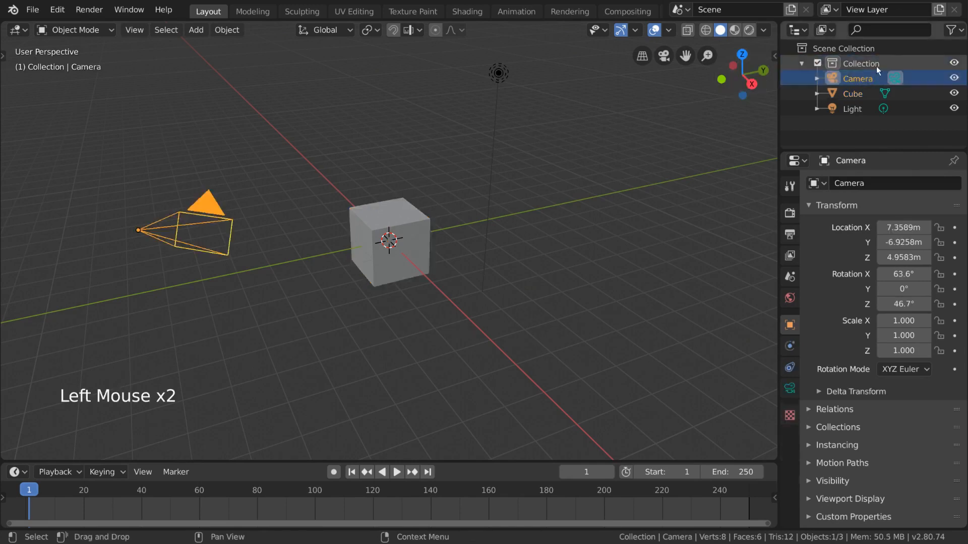
left_click(856, 98)
left_click(858, 108)
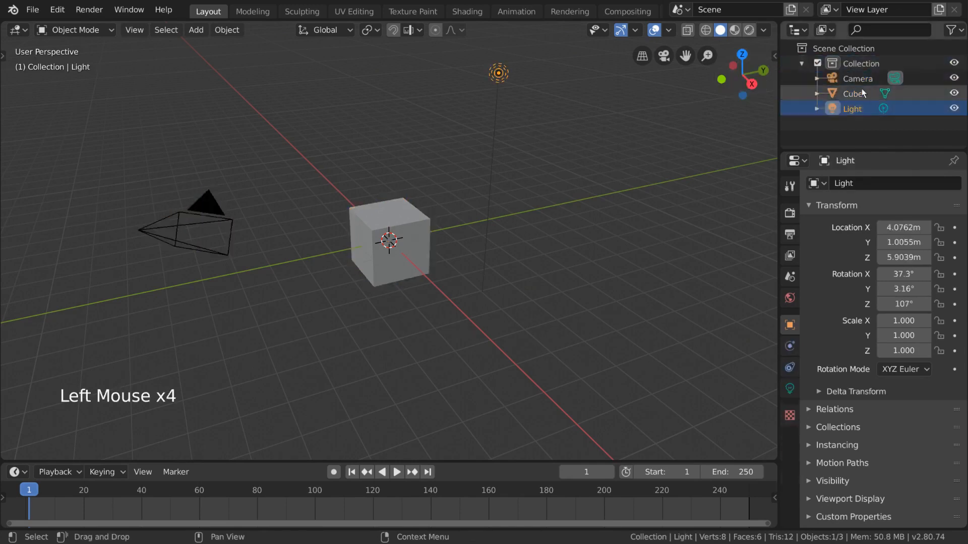
left_click(953, 63)
left_click(954, 63)
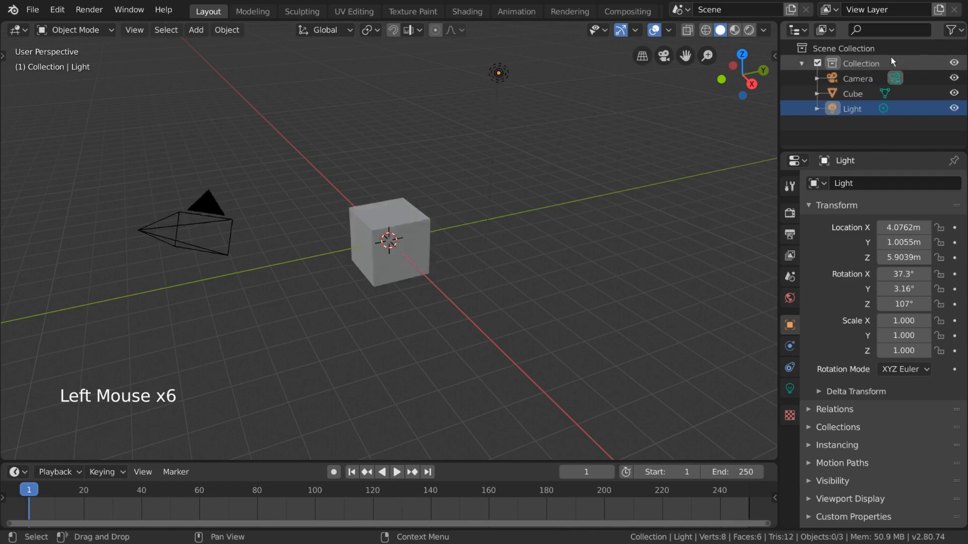
left_click(856, 65)
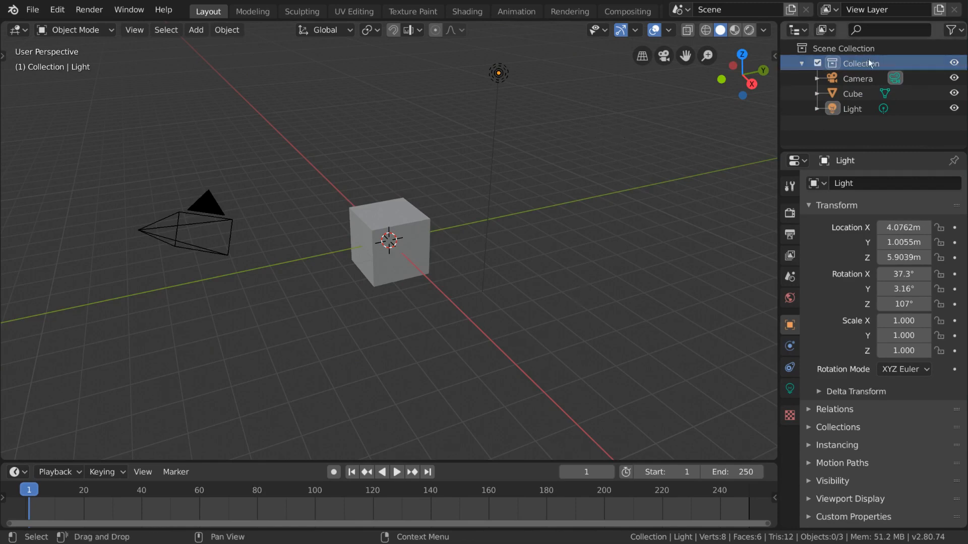
left_click(869, 47)
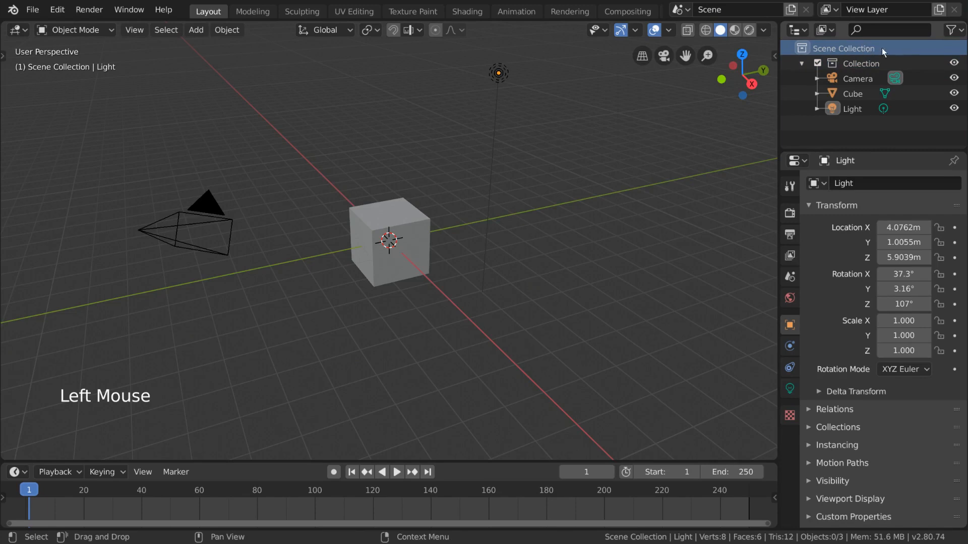
left_click(877, 61)
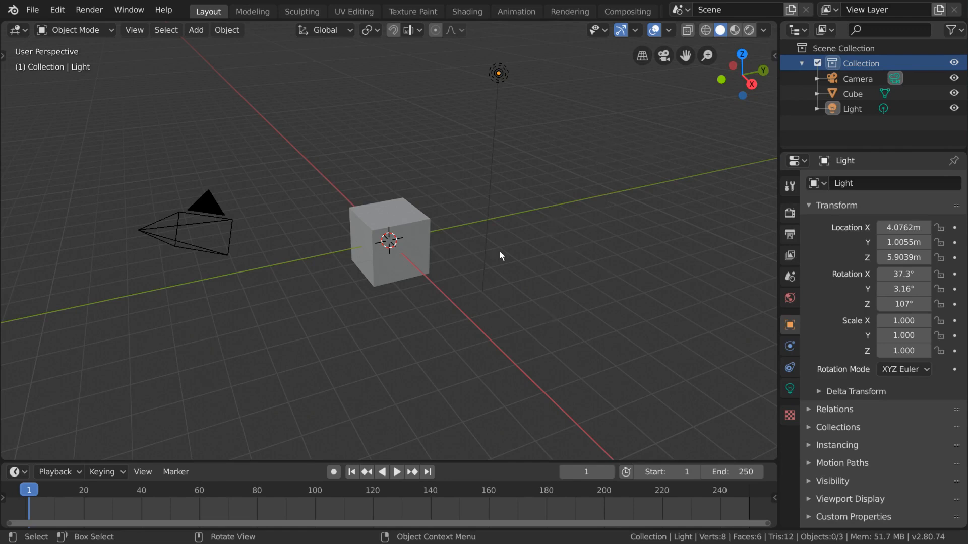
Scale the default cube up uniformly to about 17.3 so that it encloses the scene like a room
left_click(423, 231)
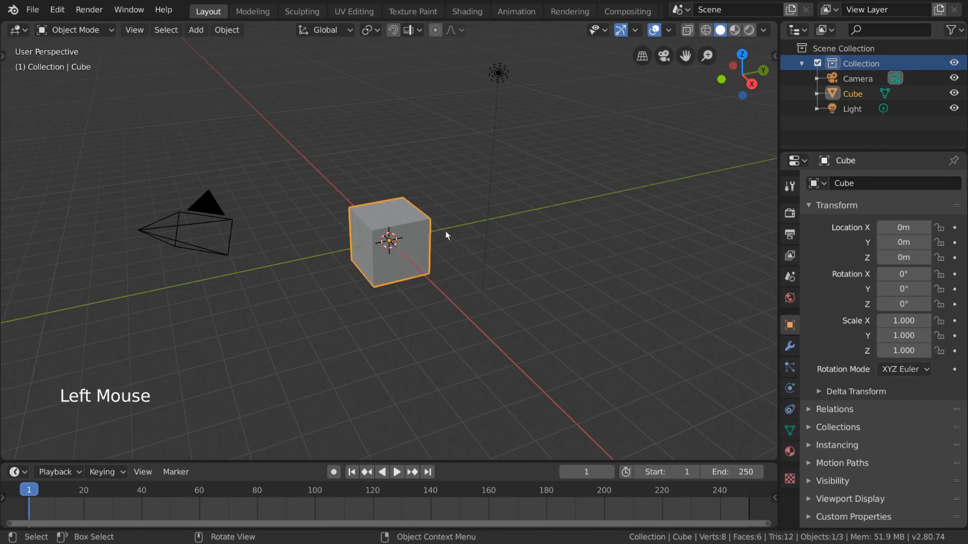
key("s")
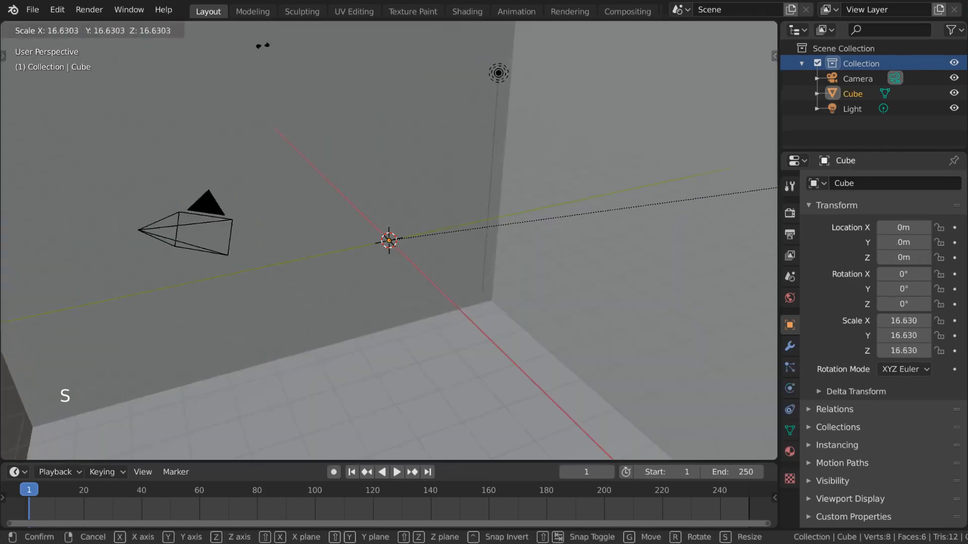
left_click(319, 36)
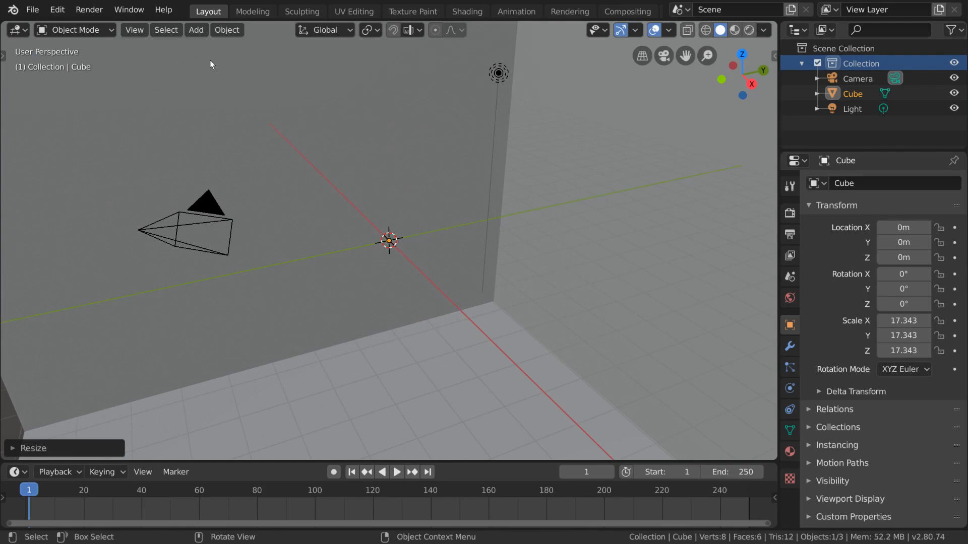
Add a Monkey mesh inside the enlarged cube
left_click(196, 30)
mouse_move(226, 50)
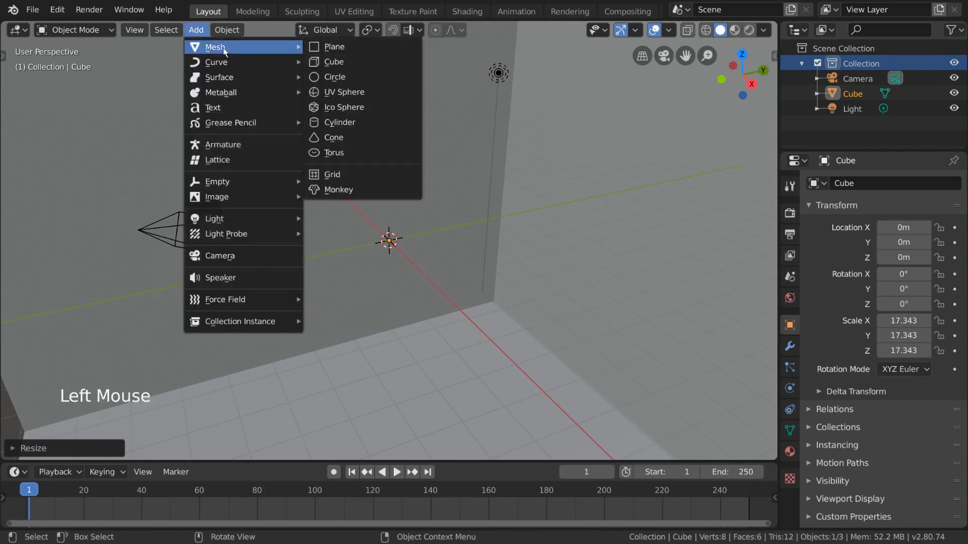
left_click(383, 189)
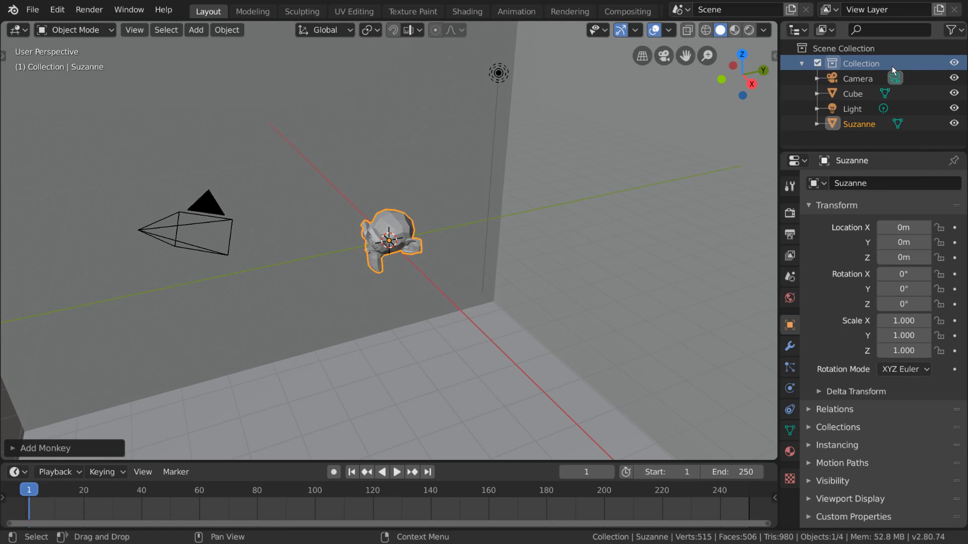
Collapse and re-expand the Collection's hierarchy in the outliner to examine how its objects are nested
left_click(801, 63)
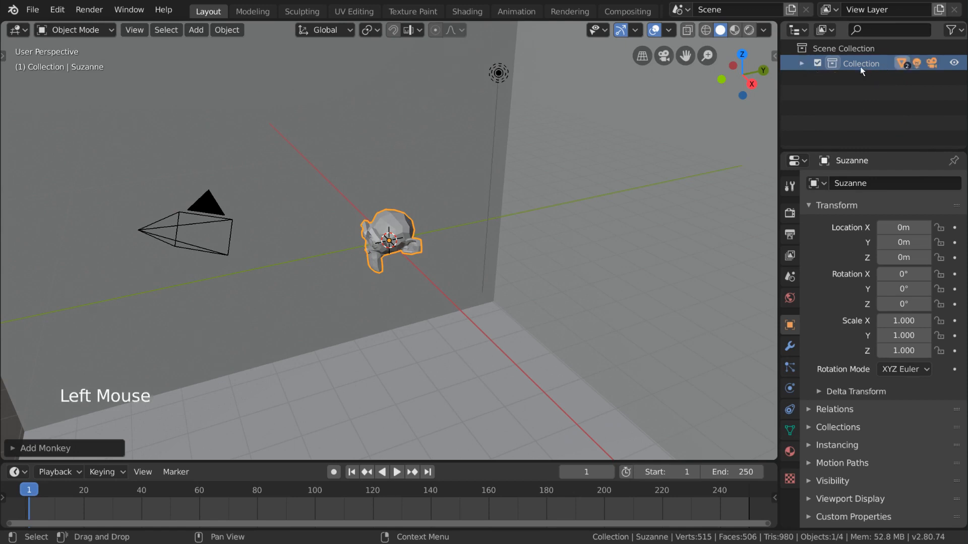
left_click(801, 64)
left_click(801, 63)
left_click(801, 65)
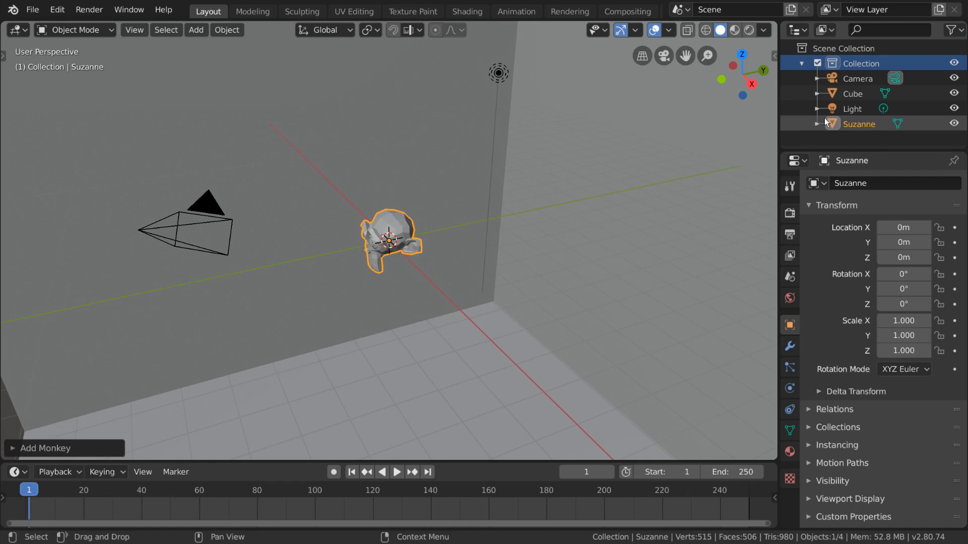
key("KP_Subtract")
key("KP_Add")
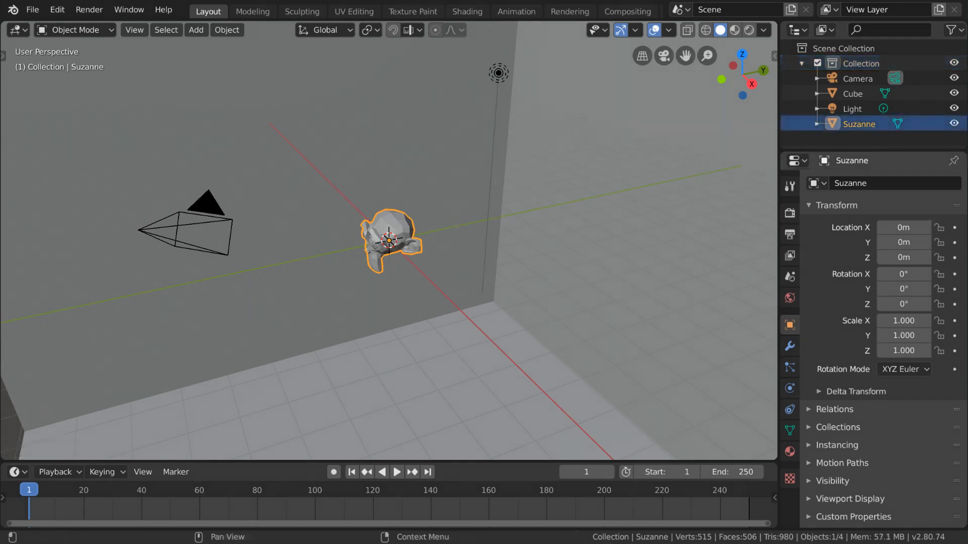
Move the Suzanne monkey to the Scene Collection and undo that move
left_click(402, 225)
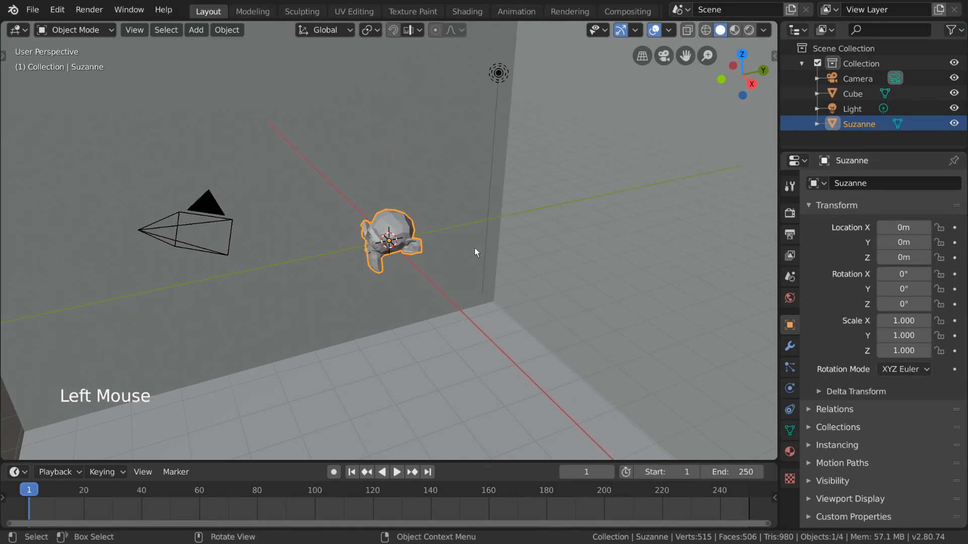
right_click(515, 267)
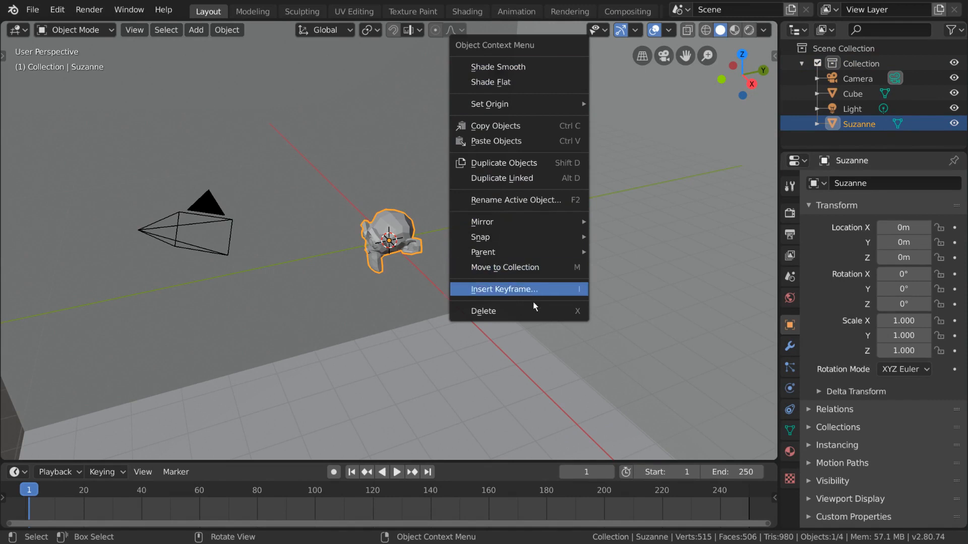
left_click(567, 266)
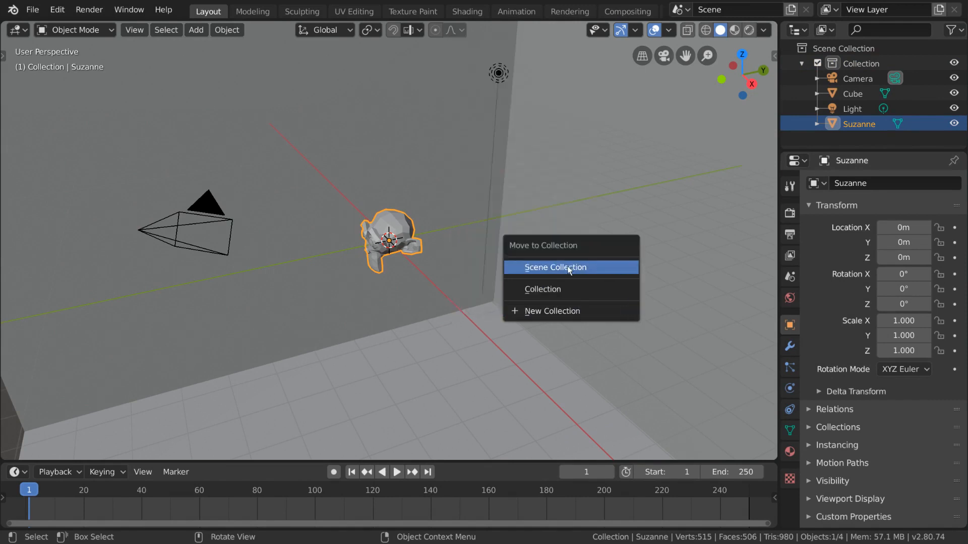
left_click(608, 267)
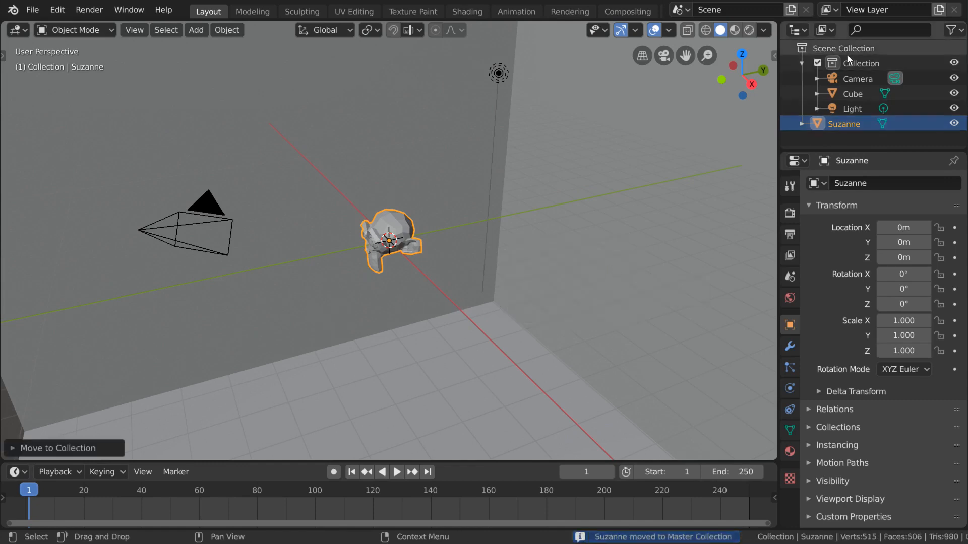
key("ctrl+z")
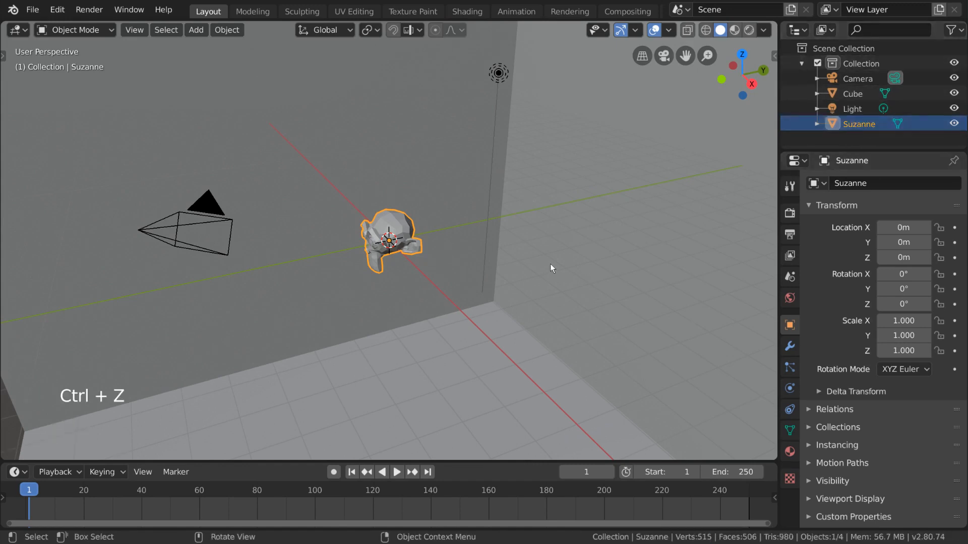
Use Move to Collection on Suzanne with the existing Collection as the destination
right_click(510, 232)
left_click(510, 237)
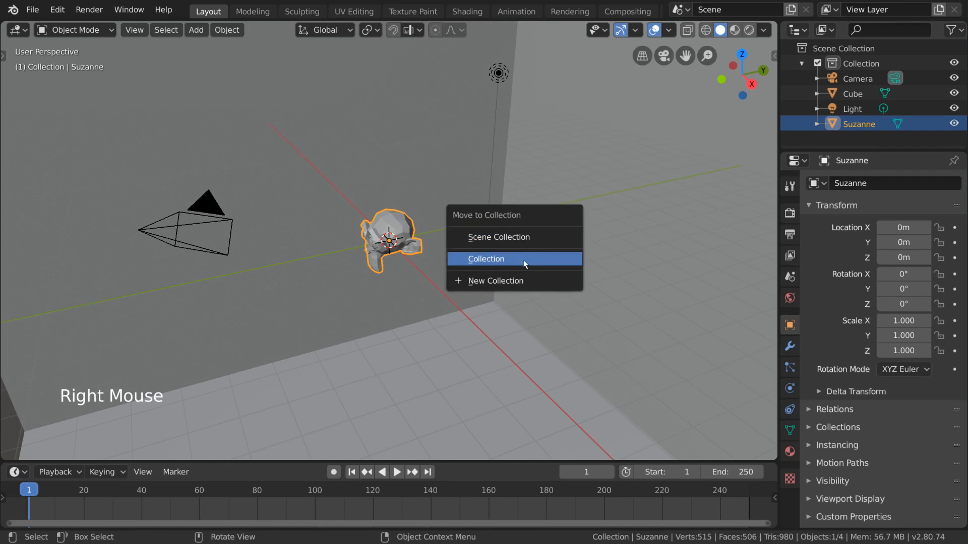
left_click(549, 260)
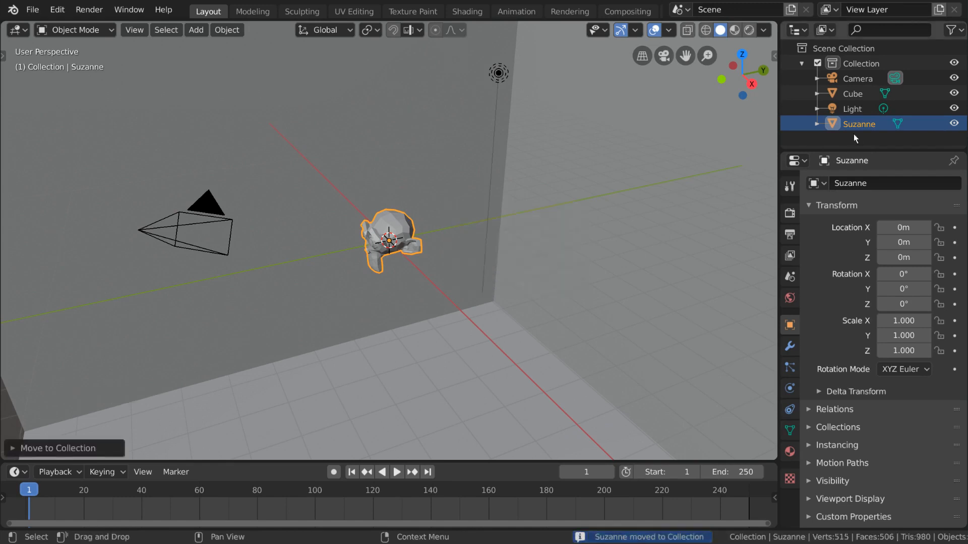
Move Suzanne into a new collection named Character
right_click(497, 264)
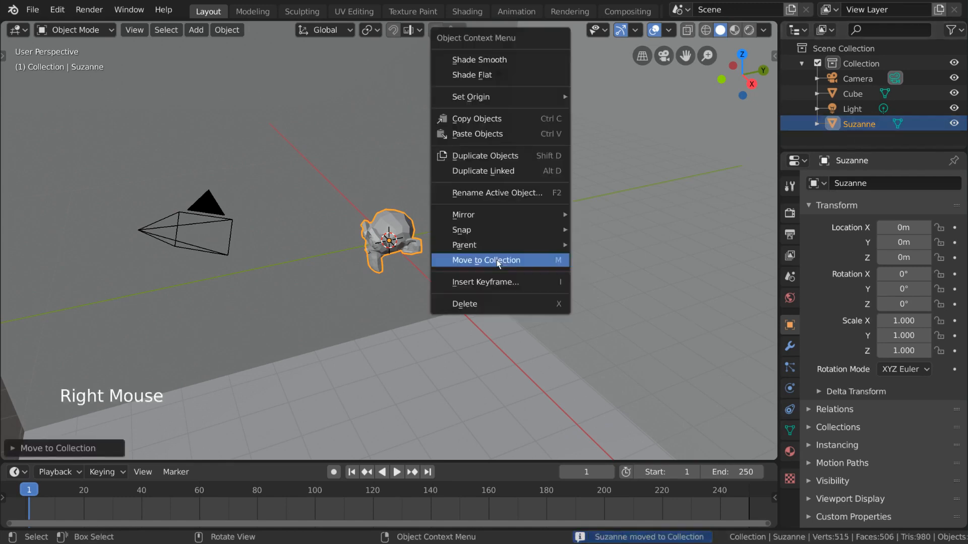
left_click(497, 264)
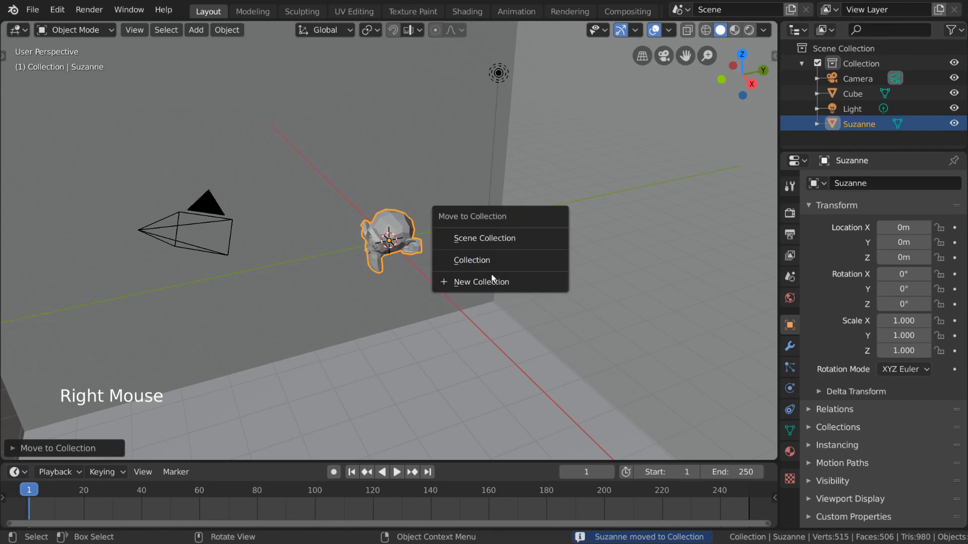
left_click(552, 284)
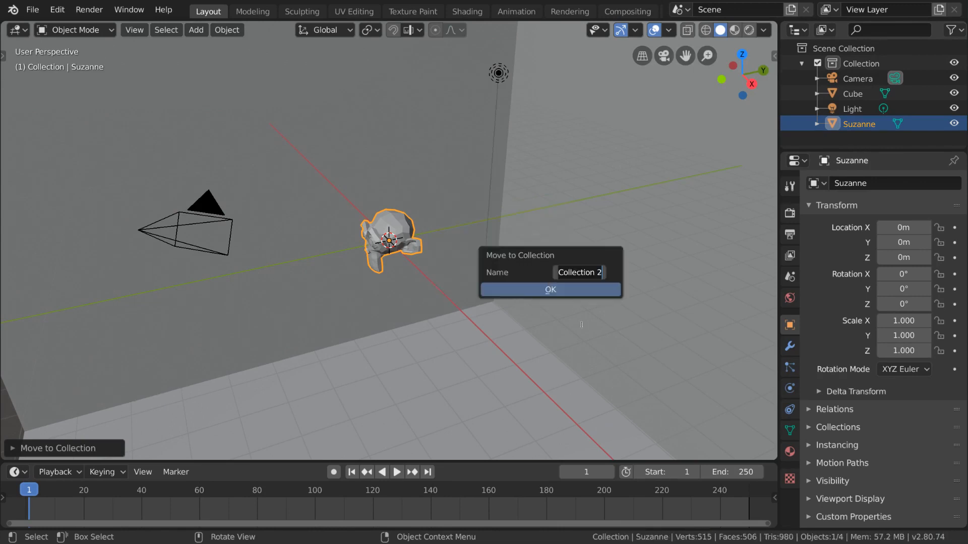
type("Character")
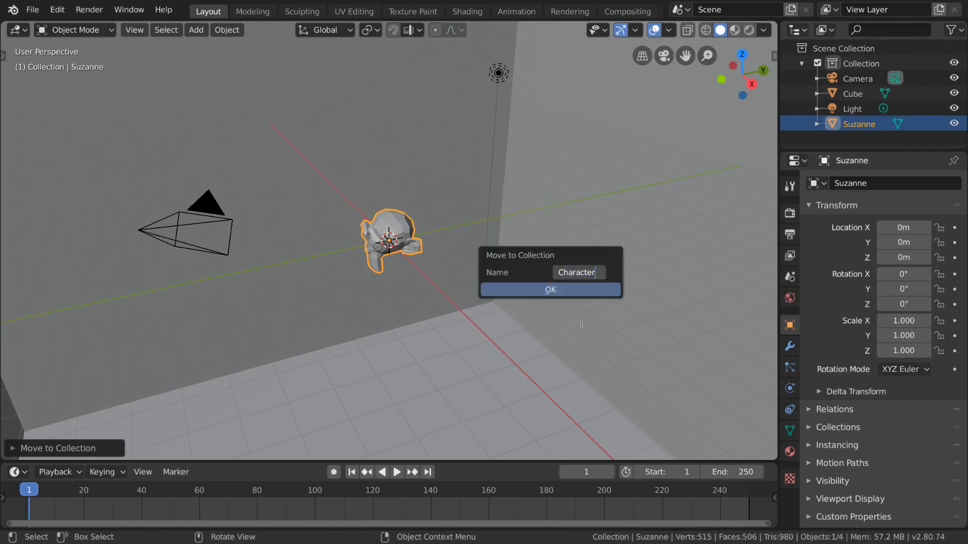
key("Return")
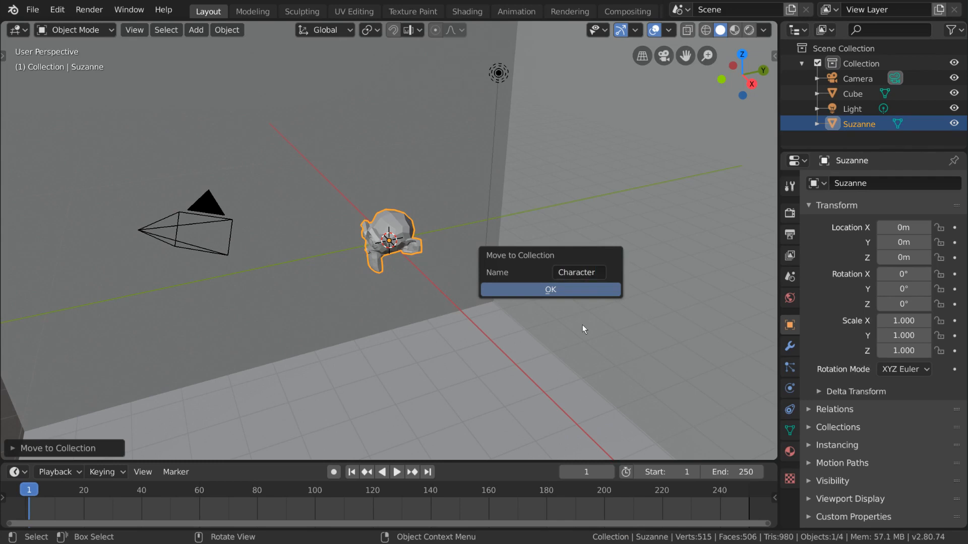
key("Return")
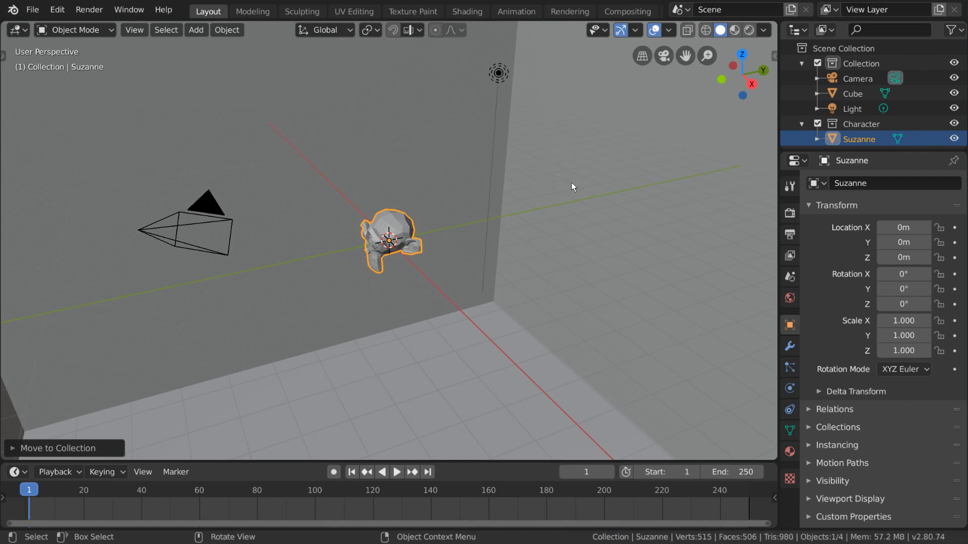
Select the Character collection in the outliner and toggle its visibility off and on to check its contents
scroll(869, 129, "down", 3)
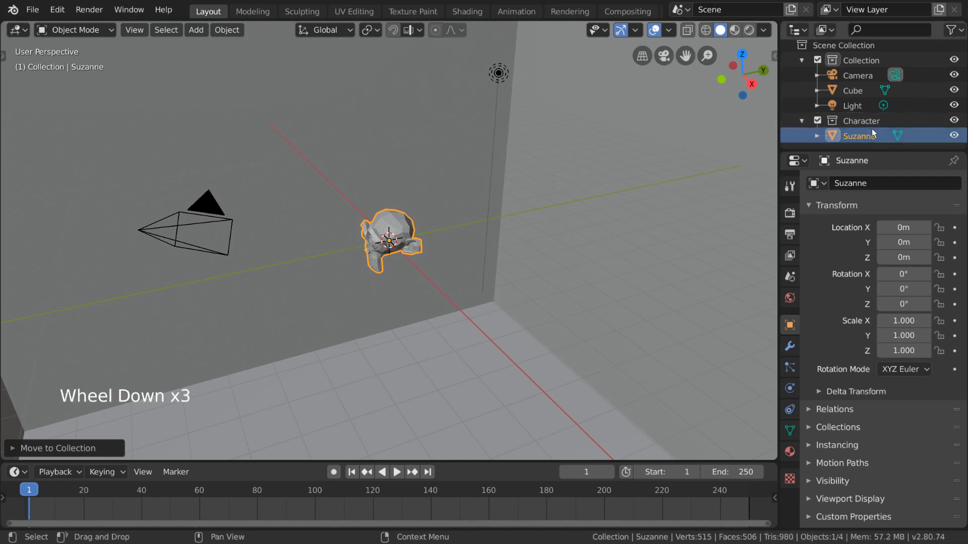
left_click(865, 123)
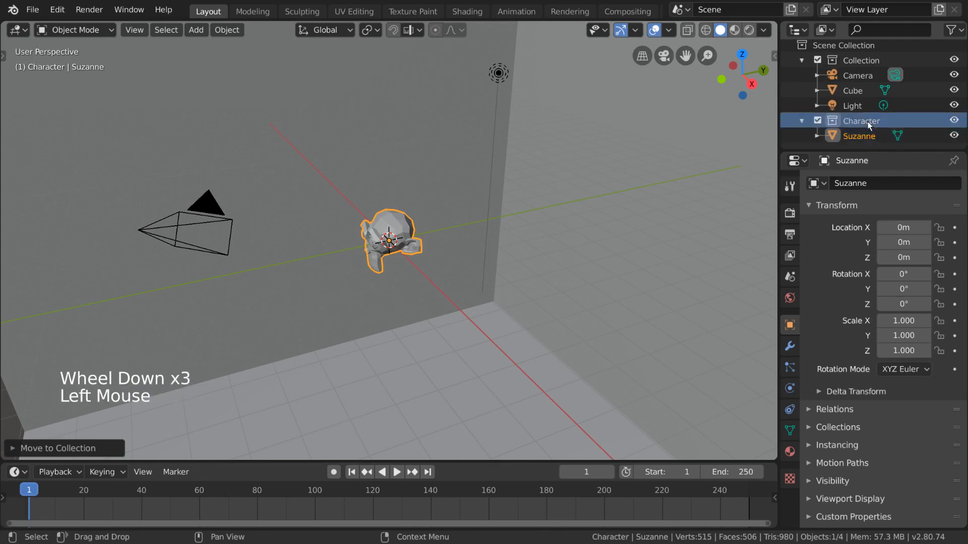
left_click(954, 121)
left_click(955, 121)
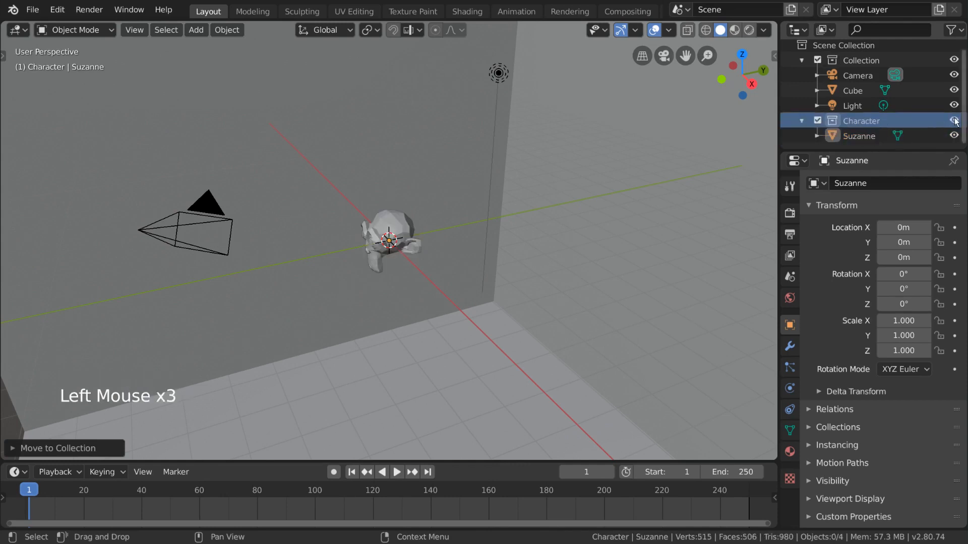
Move the reselected Suzanne into Collection and return it to the Character collection
left_click(411, 227)
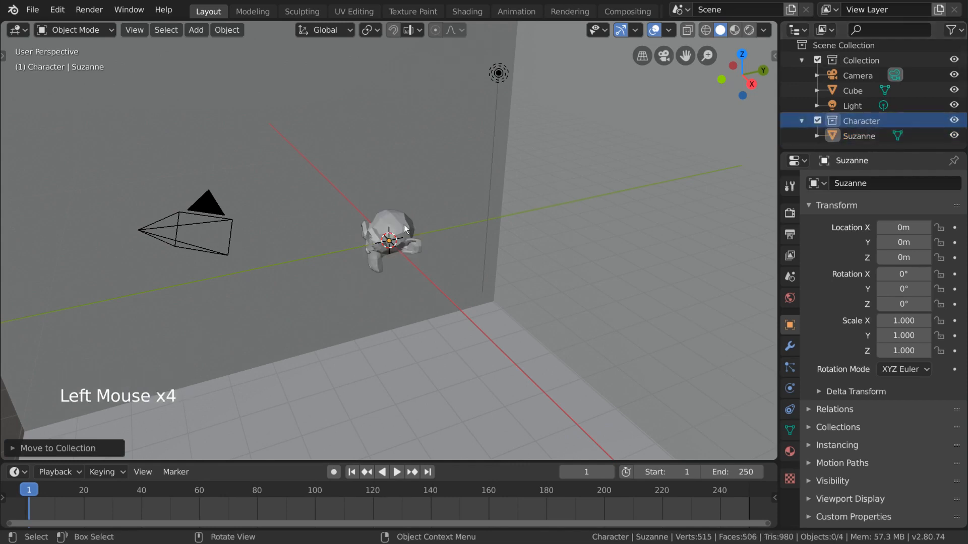
key("m")
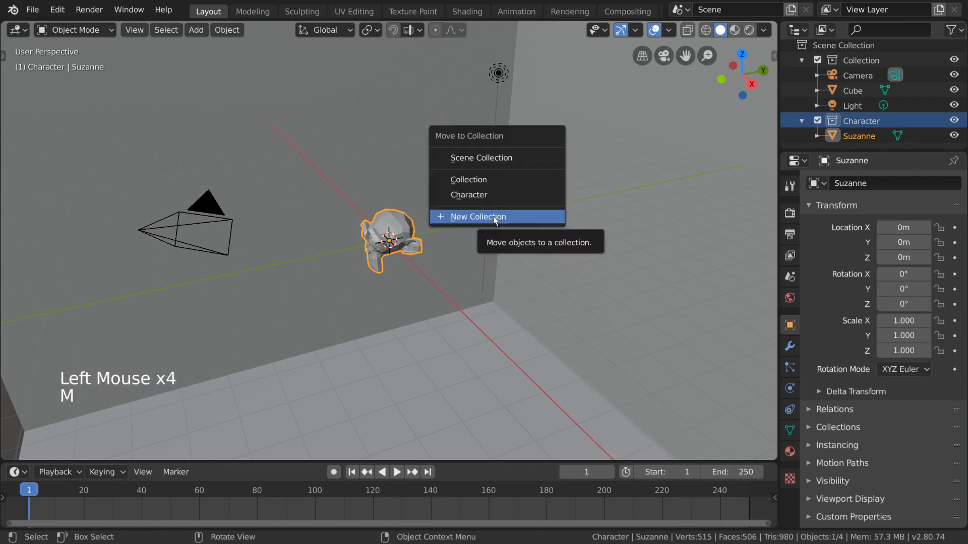
left_click(494, 181)
key("m")
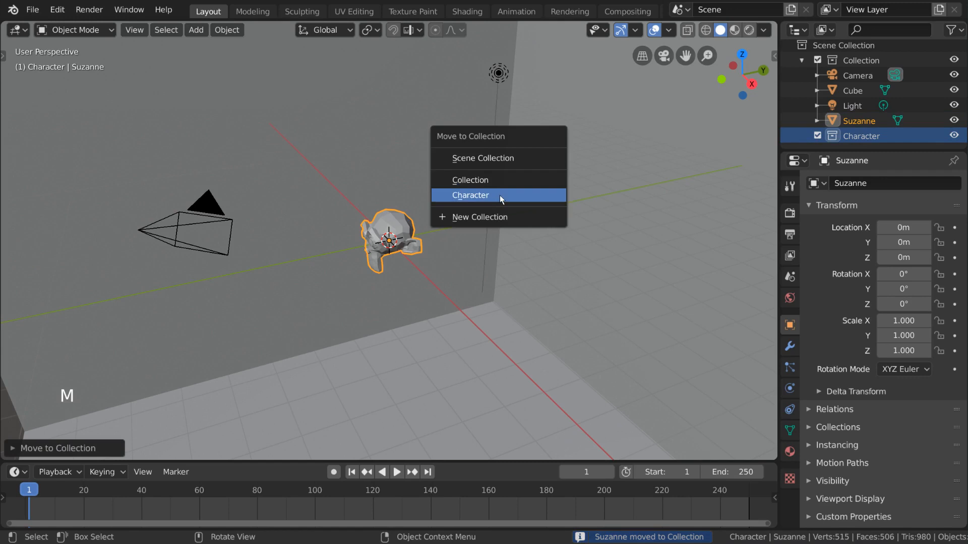
left_click(500, 195)
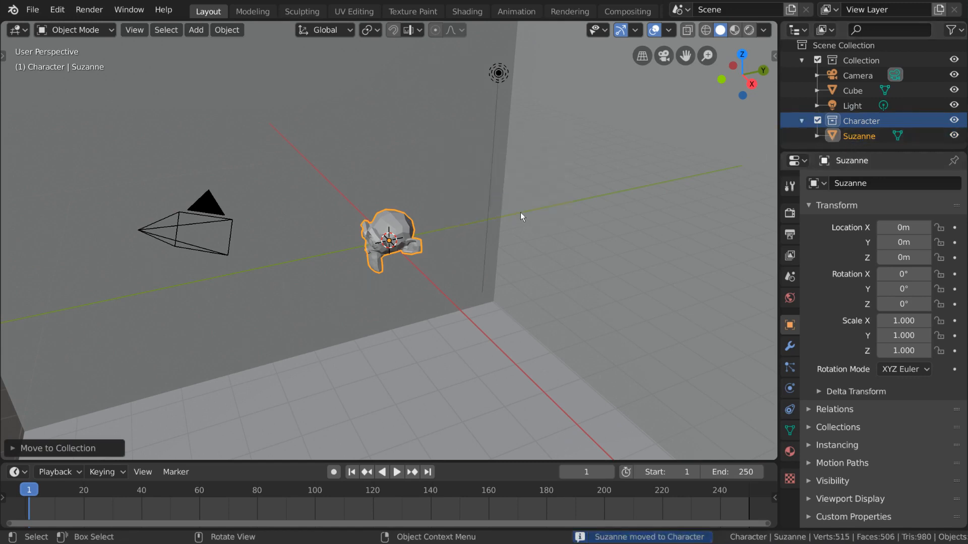
scroll(917, 102, "down", 4)
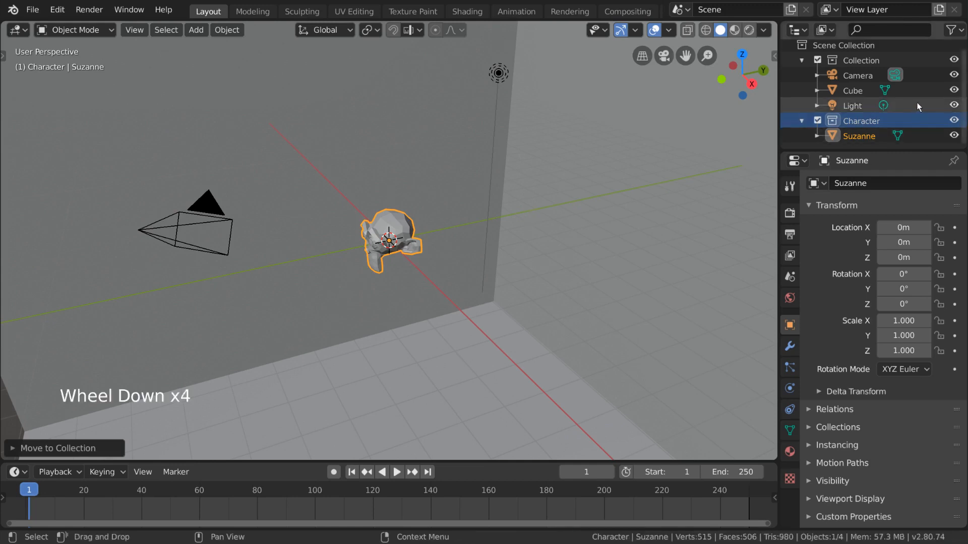
Add a new empty collection at the top level of the outliner and select it
right_click(817, 149)
left_click(824, 145)
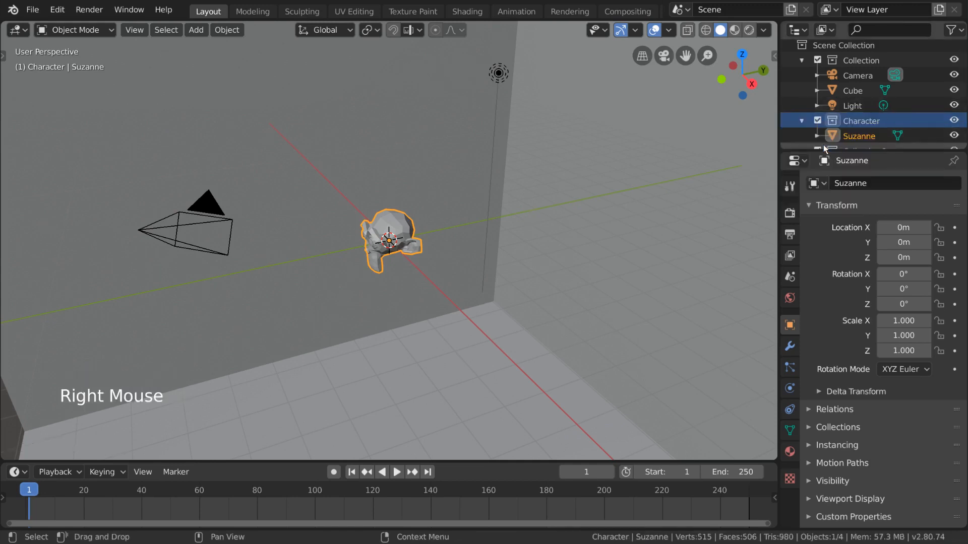
scroll(863, 101, "down", 4)
left_click(876, 140)
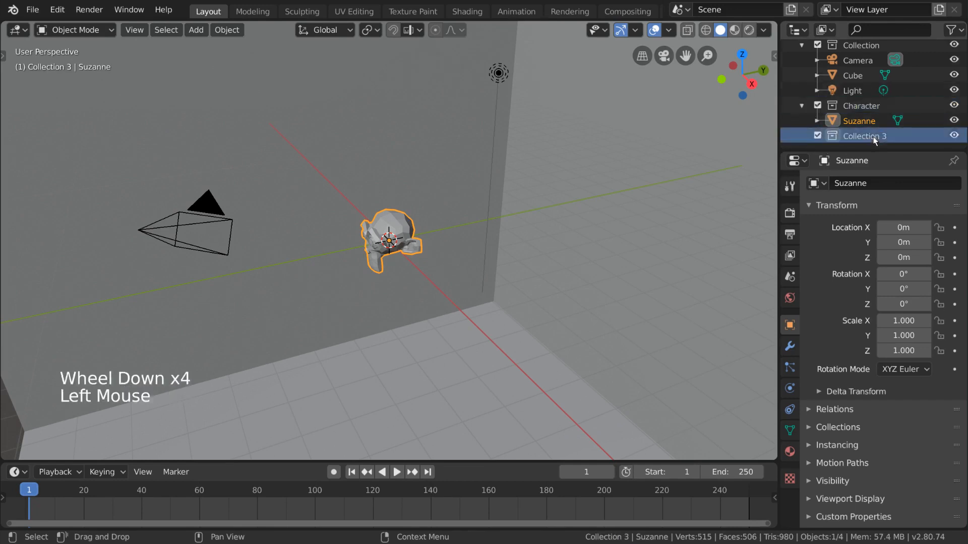
scroll(859, 126, "up", 4)
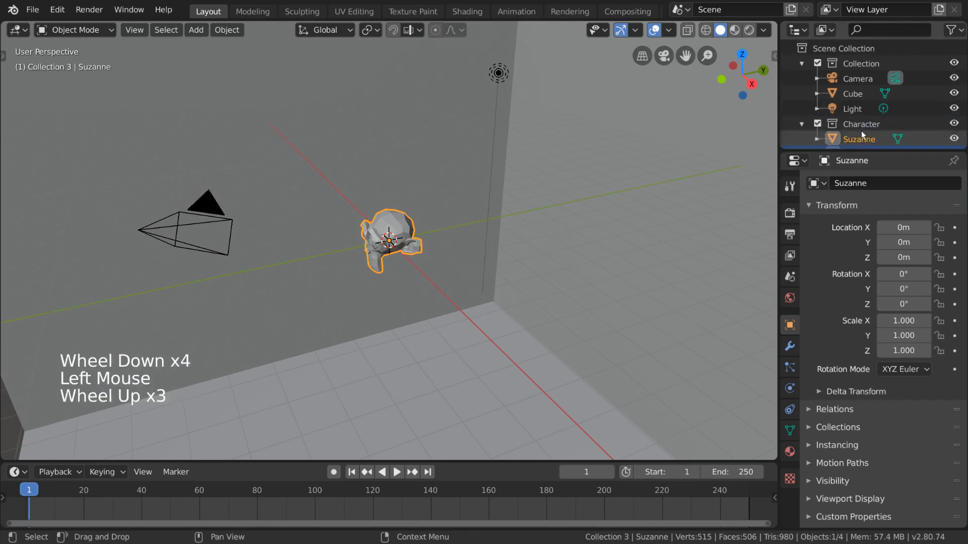
Select the Scene Collection, and add a nested collection inside the Character collection
left_click(854, 48)
scroll(859, 63, "down", 2)
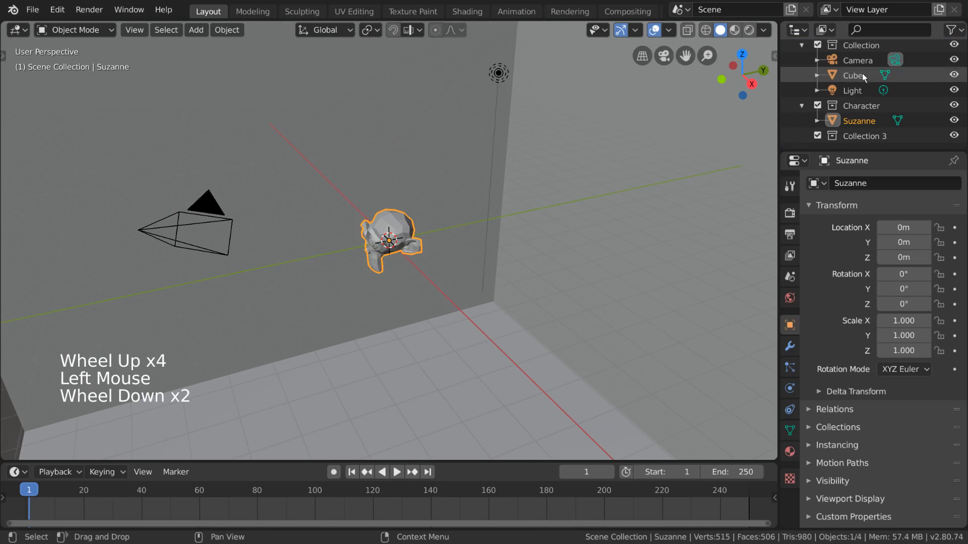
left_click(855, 104)
right_click(872, 108)
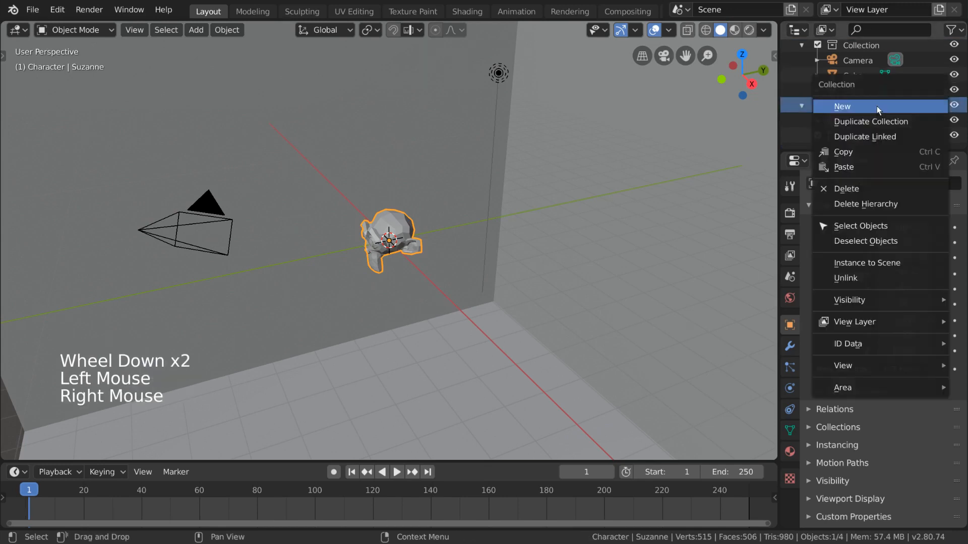
left_click(876, 104)
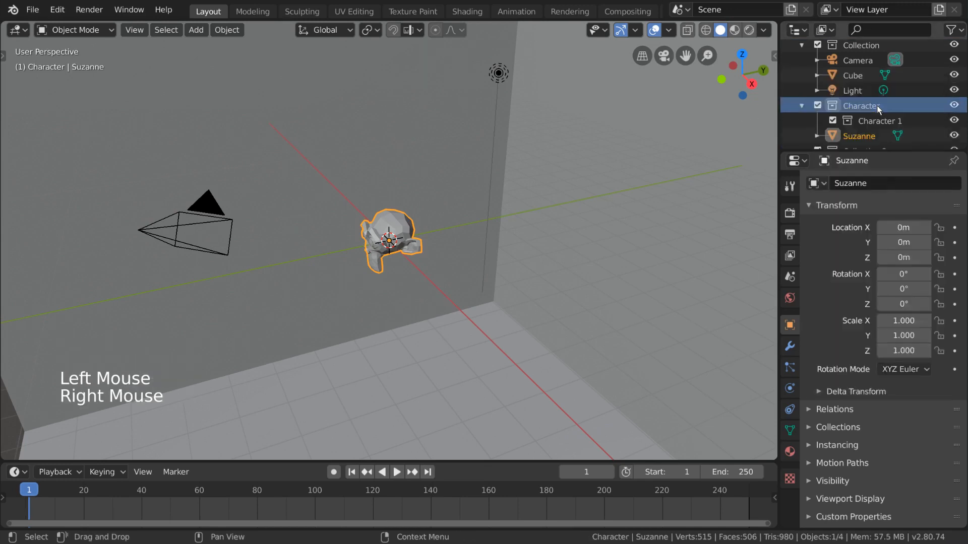
left_click(897, 124)
scroll(907, 122, "down", 1)
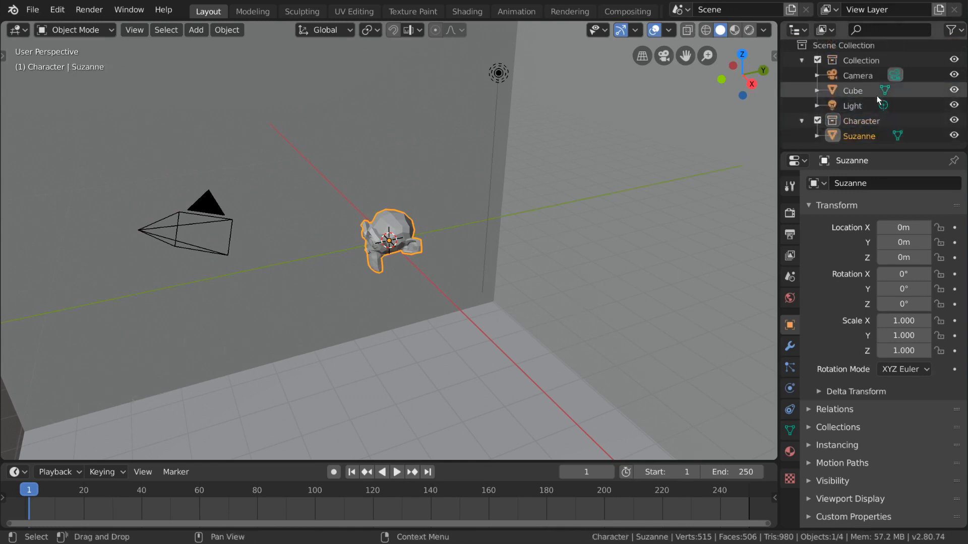
Add two new empty top-level collections to the scene in the outliner
key("c")
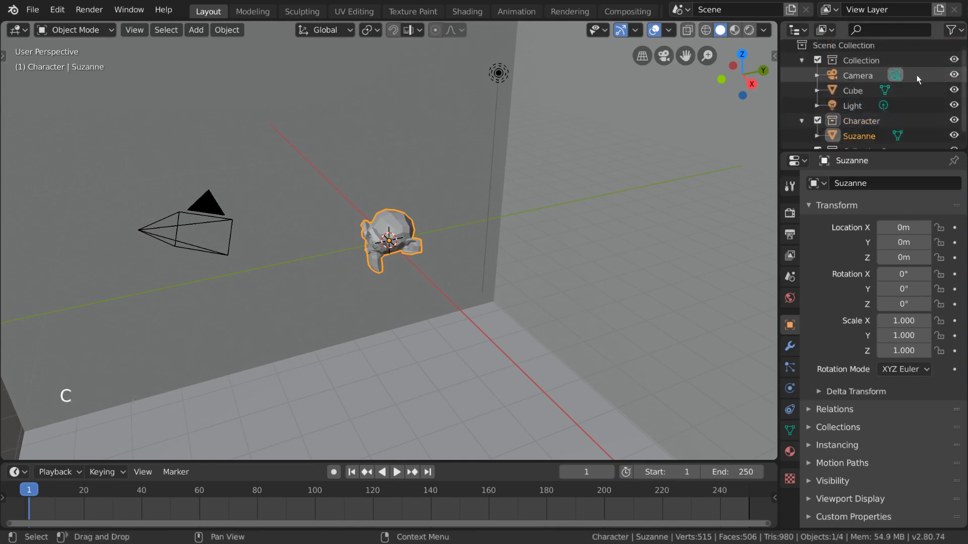
scroll(917, 75, "down", 4)
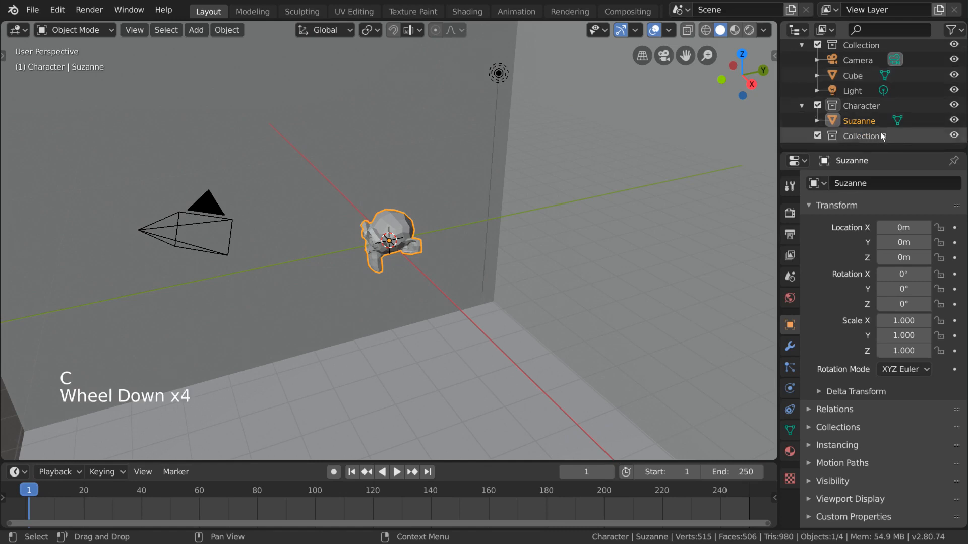
key("c")
scroll(880, 132, "down", 4)
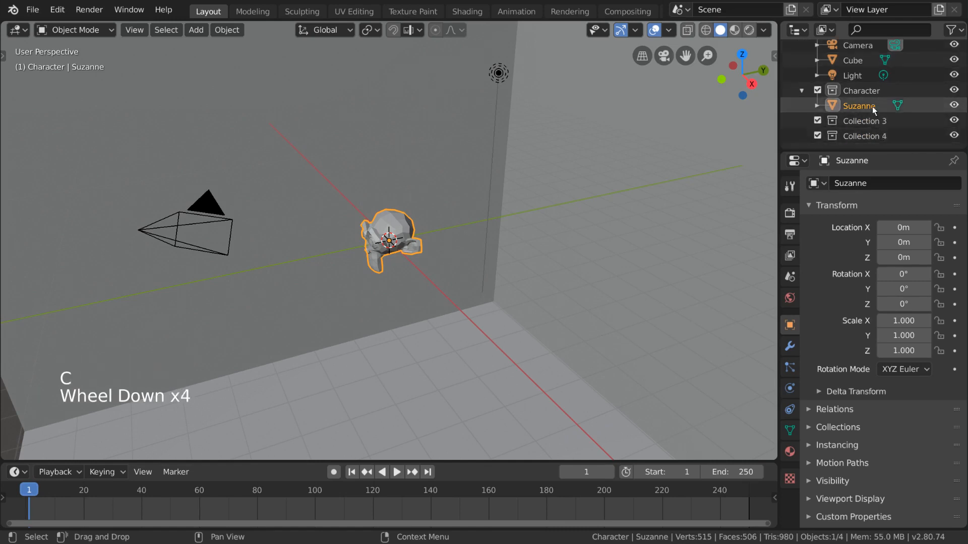
Create a long series of nested collections inside the Character collection
left_click(863, 91)
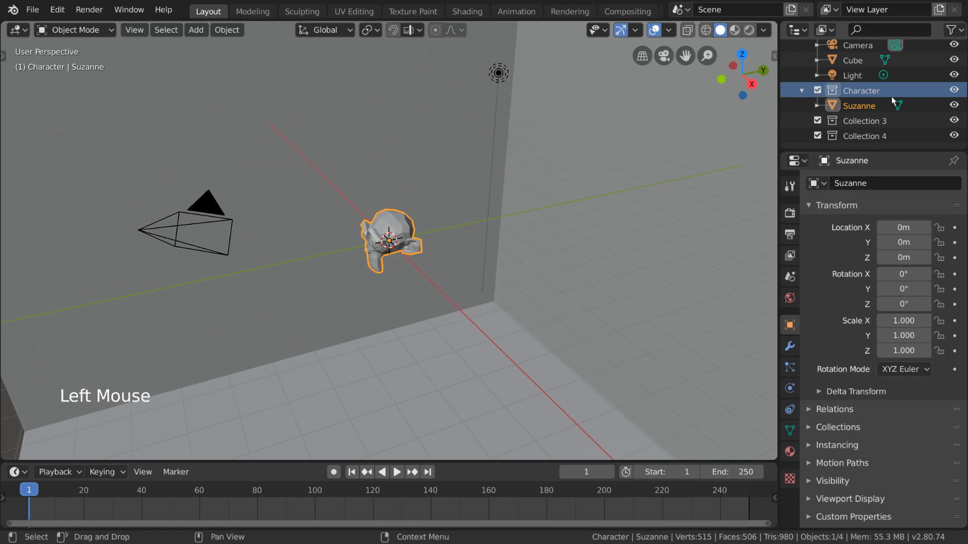
key("c")
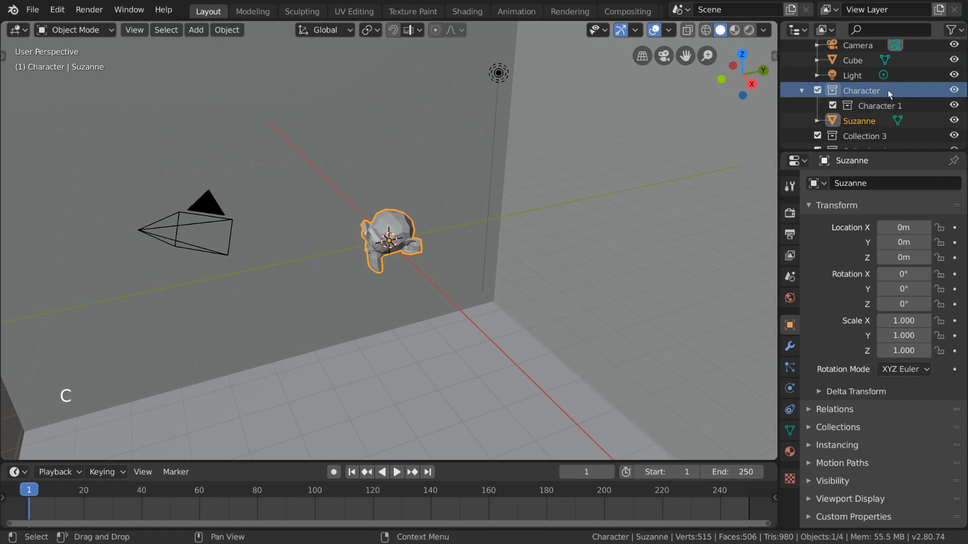
key("c")
key("c")
key("c")
key("c")
key("c")
key("c")
key("c")
key("c")
key("c")
key("c")
key("c")
key("c")
key("c")
key("c")
key("c")
key("c")
key("c")
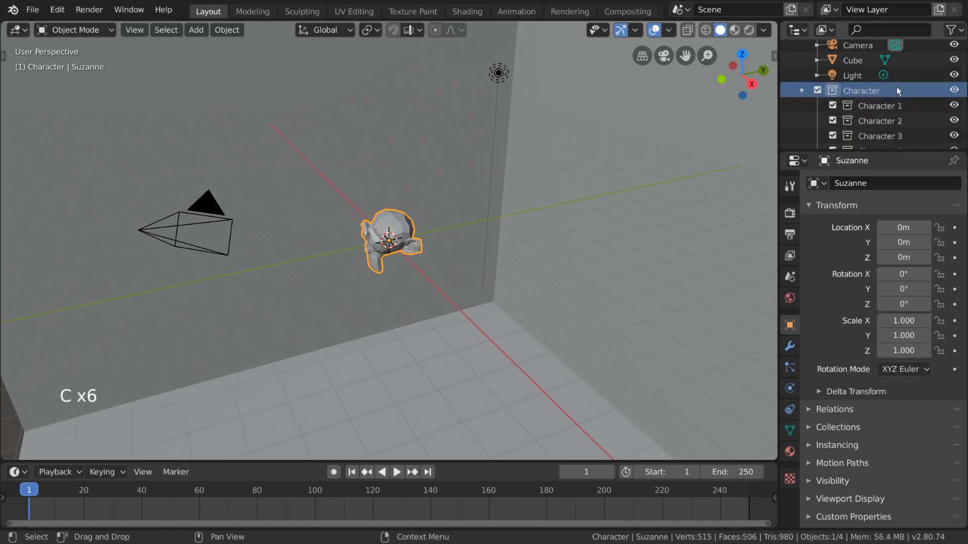
scroll(900, 88, "down", 13)
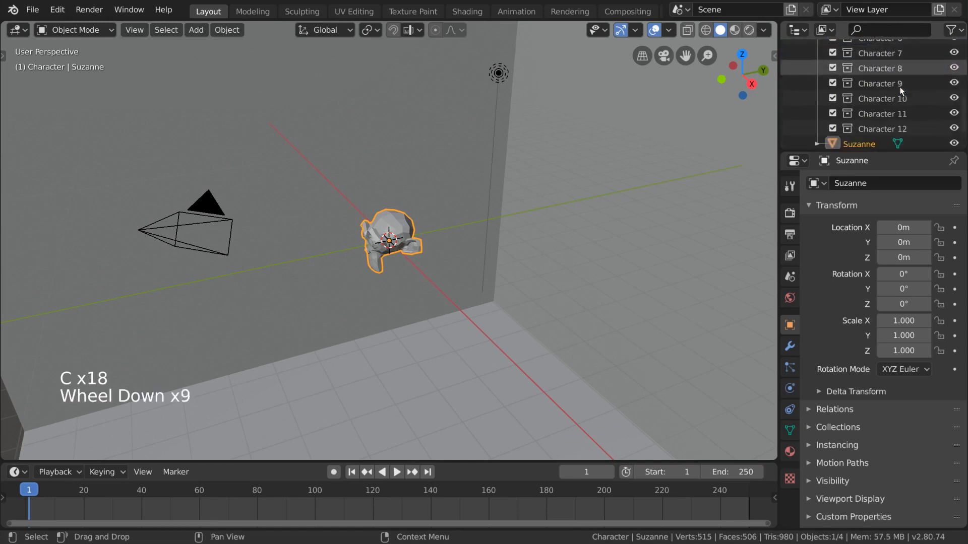
key("c")
key("c")
key("c")
key("c")
key("c")
key("c")
key("c")
key("c")
scroll(924, 109, "down", 6)
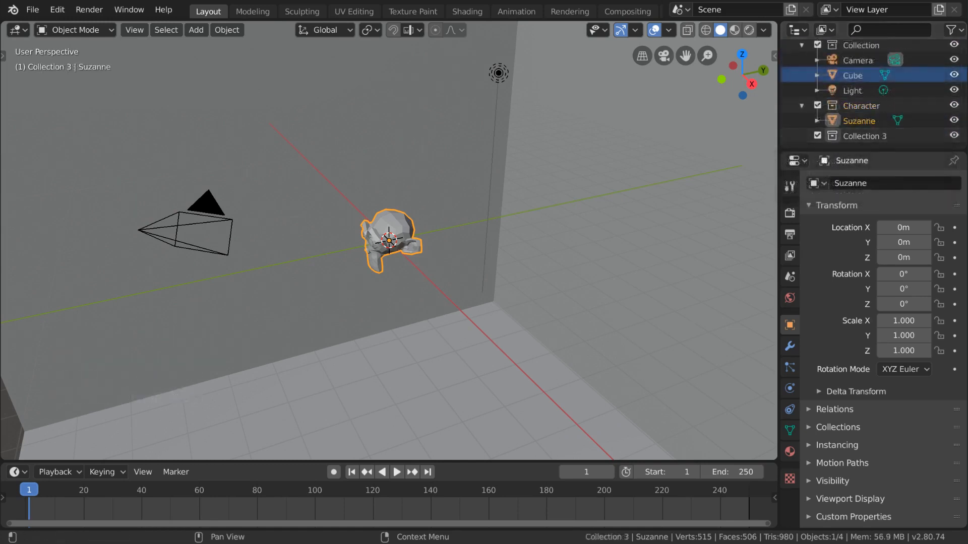
Rename the empty top-level collection below Character as BG
left_click(899, 136)
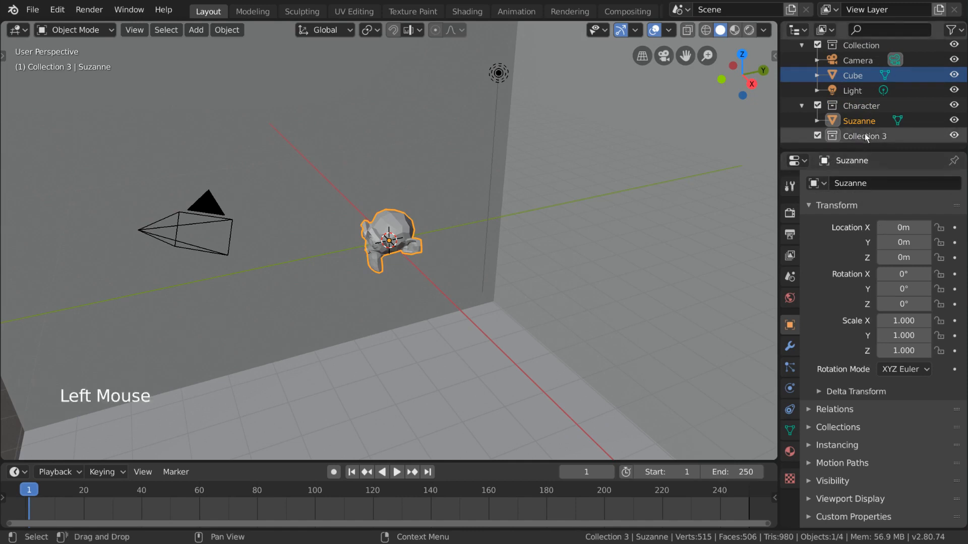
double_click(899, 135)
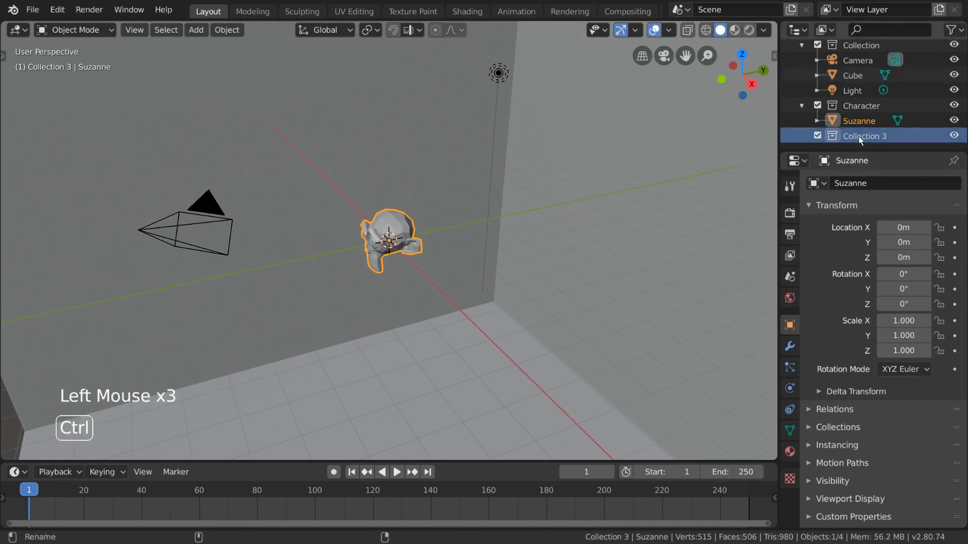
left_click(872, 135, "ctrl")
type("BG")
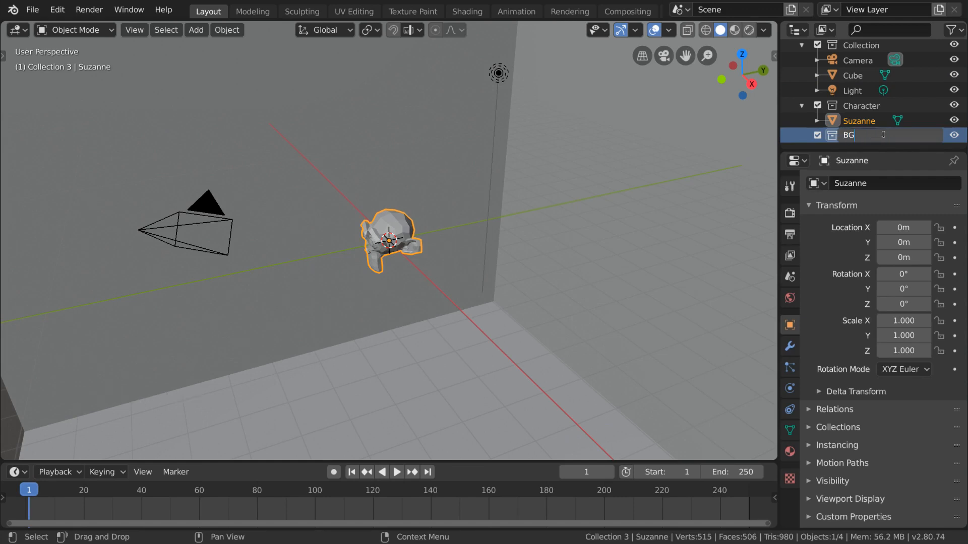
key("Return")
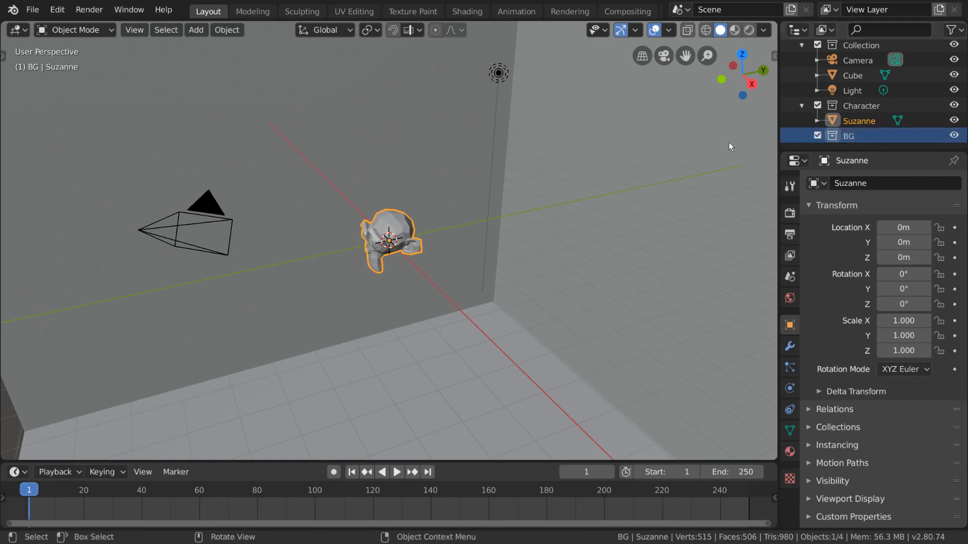
Select the large room Cube in the viewport and move it to the BG collection with Move to Collection
left_click(633, 203)
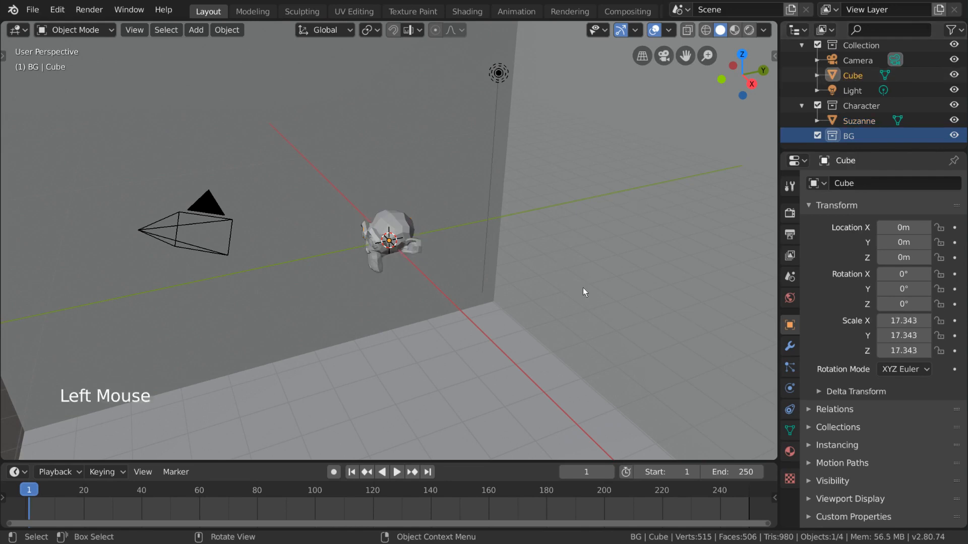
key("m")
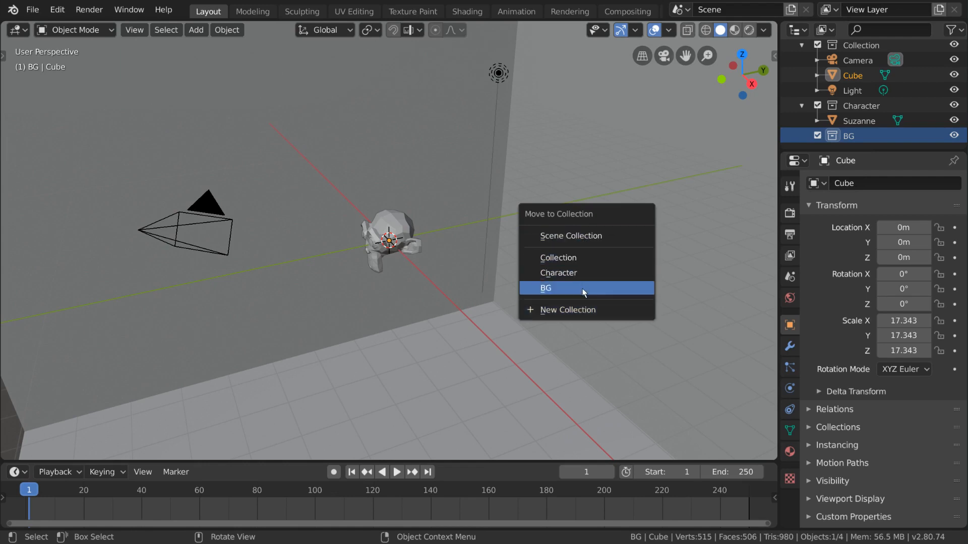
left_click(626, 287)
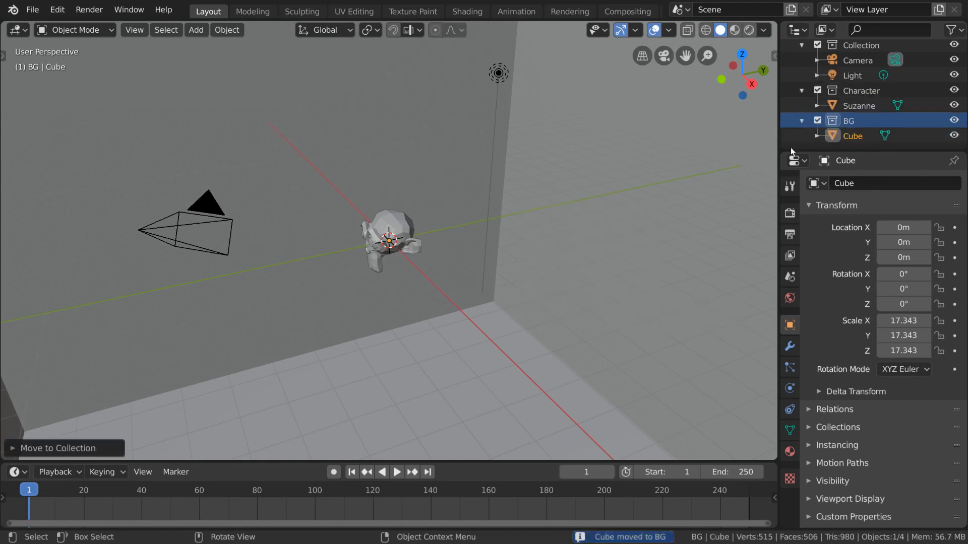
Undo the Cube's collection move and place it in BG directly within the outliner
key("ctrl+z")
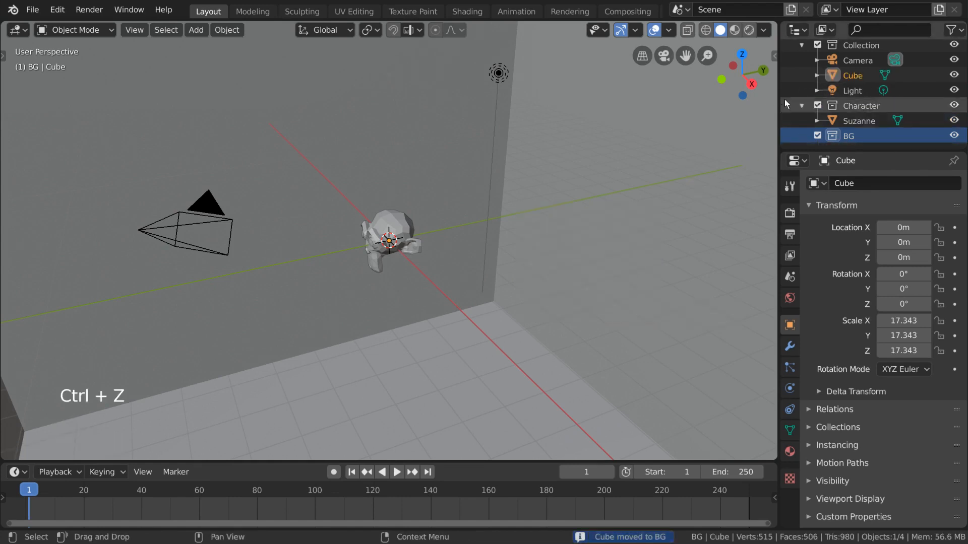
left_click(857, 74)
left_click_drag(855, 77, 857, 137)
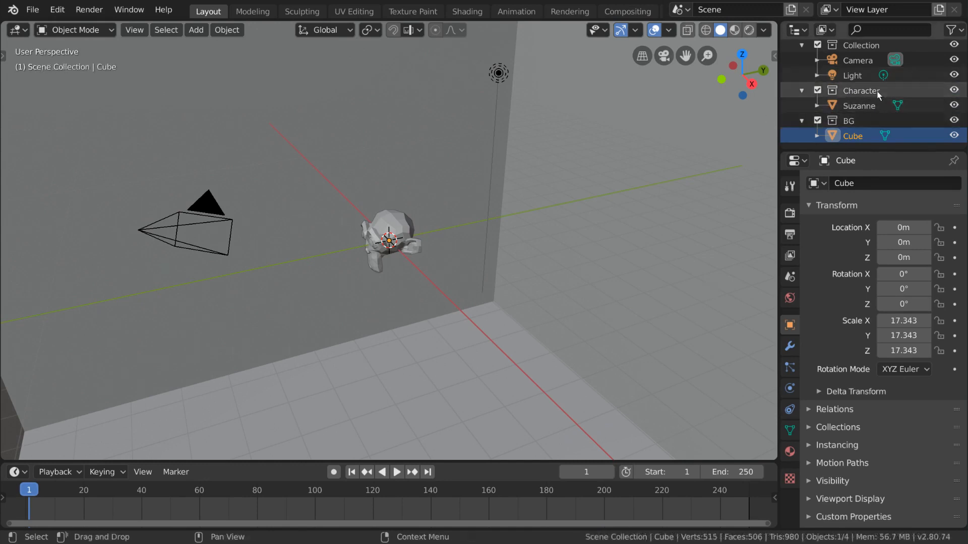
Exclude the Character and BG collections from the view layer in different combinations and enable both again
left_click(817, 91)
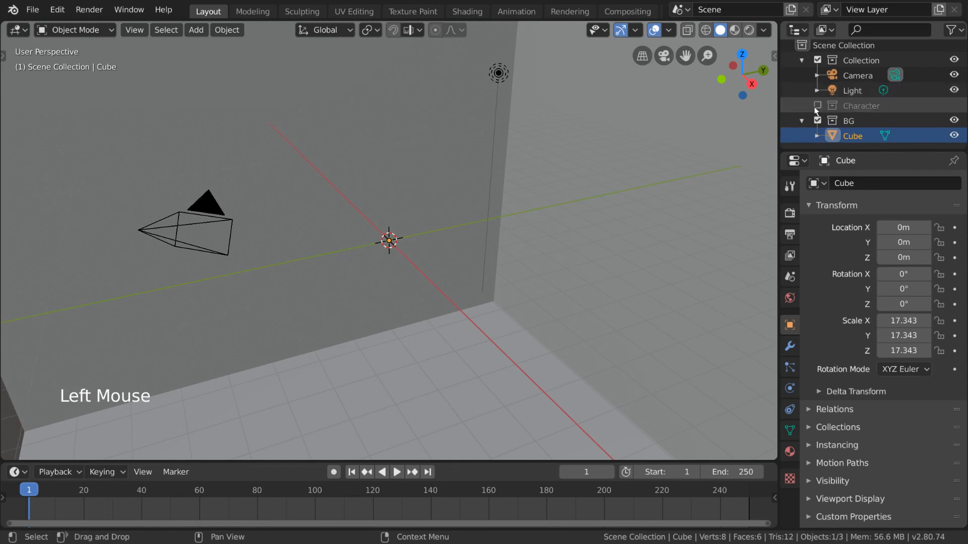
left_click(818, 120)
left_click(817, 109)
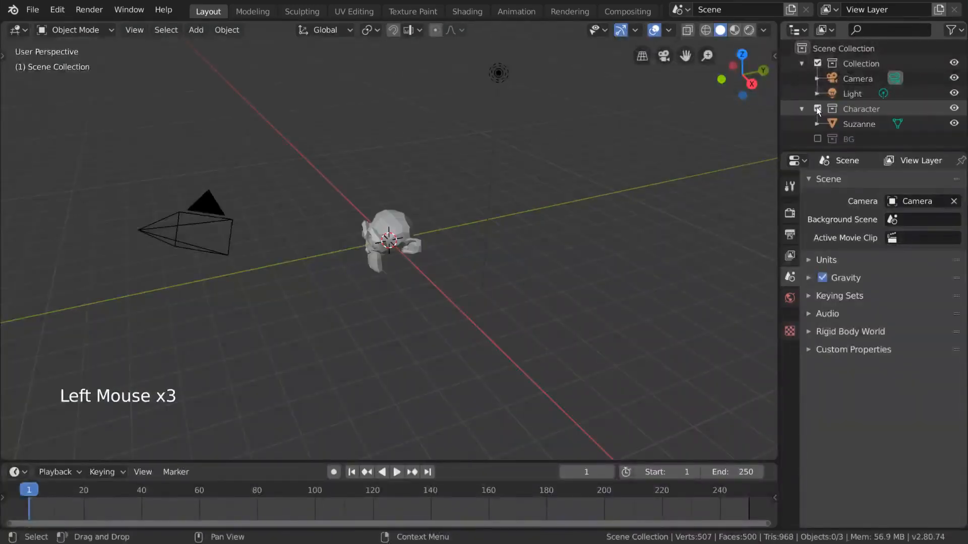
left_click(817, 108)
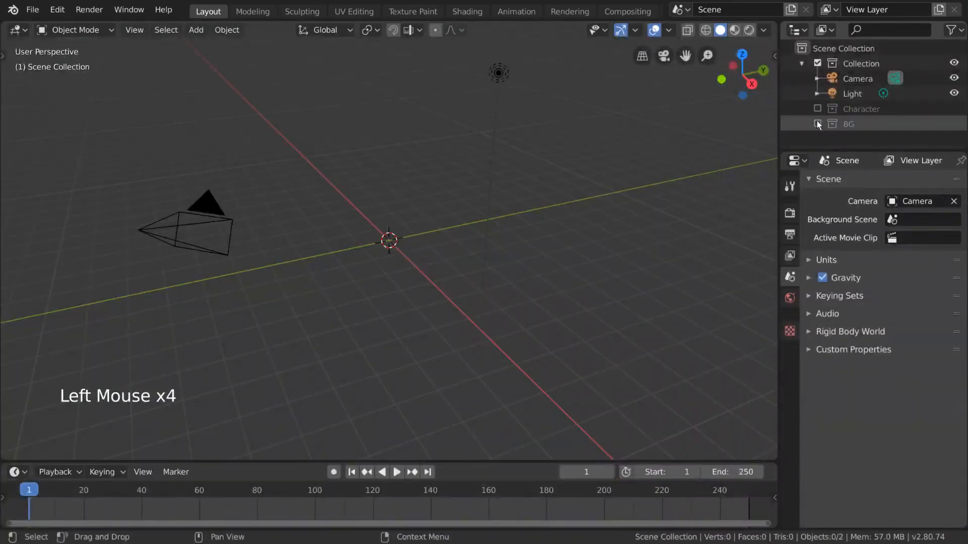
left_click(816, 123)
left_click(817, 109)
scroll(838, 107, "down", 3)
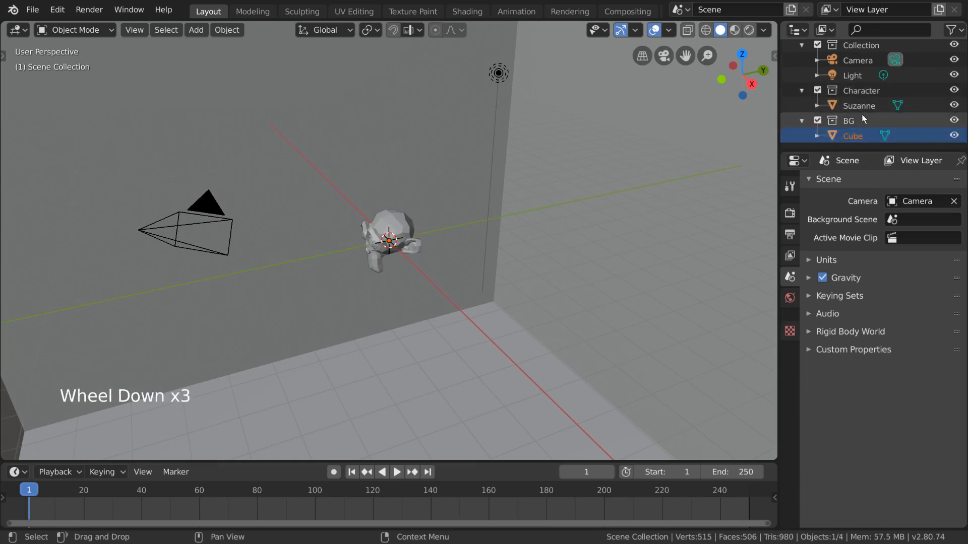
Add a second view layer and exclude the Character and BG collections from it
left_click(938, 10)
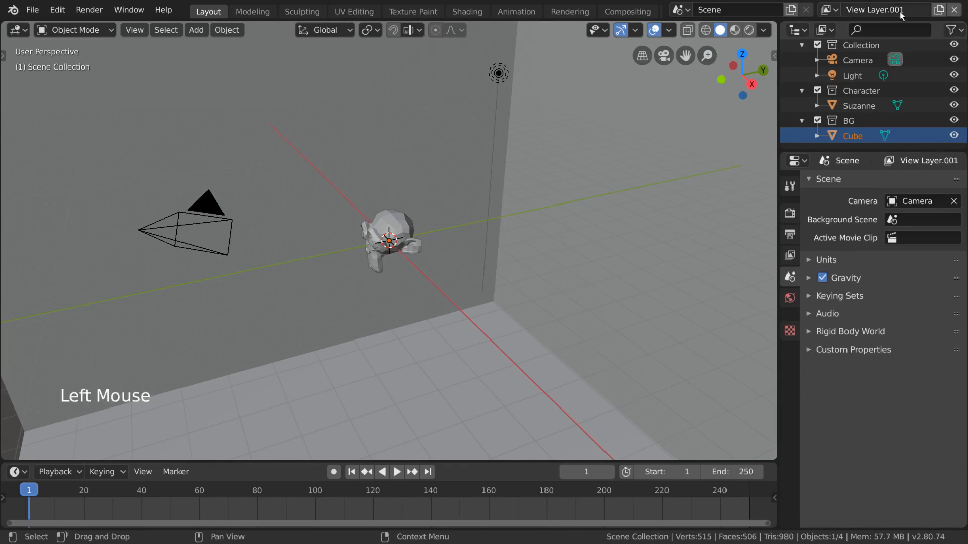
left_click(818, 91)
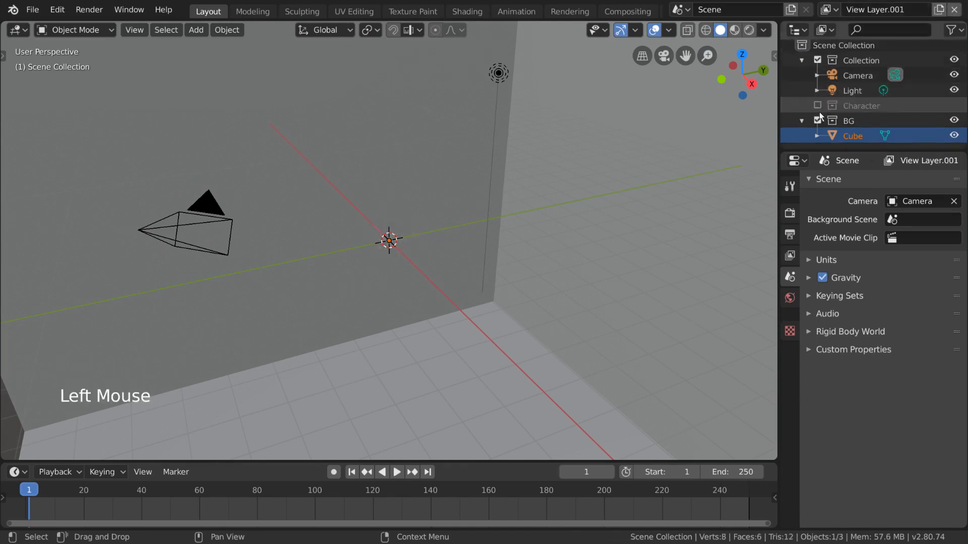
left_click(817, 124)
Switch between View Layer and View Layer.001 to compare their collections, and delete View Layer.001
left_click(838, 11)
left_click(680, 30)
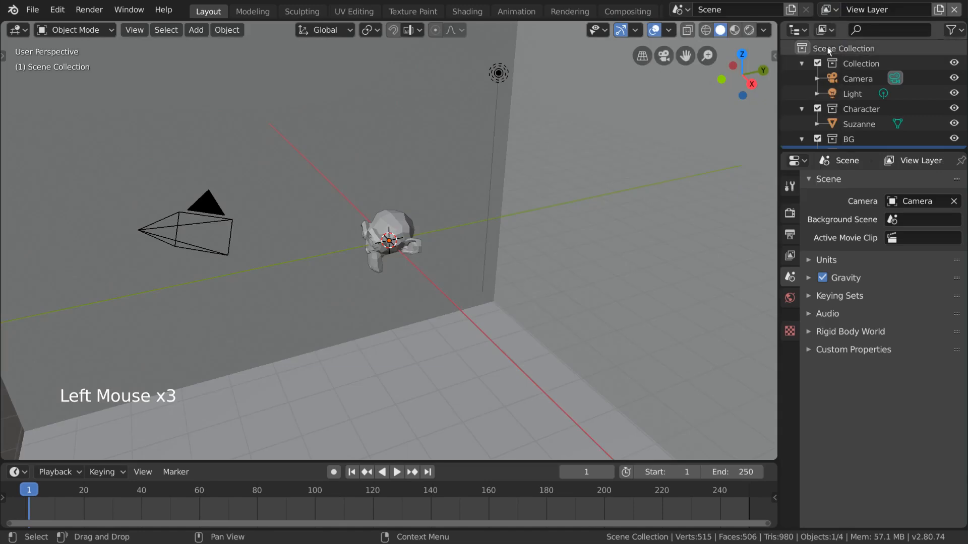
scroll(871, 106, "down", 3)
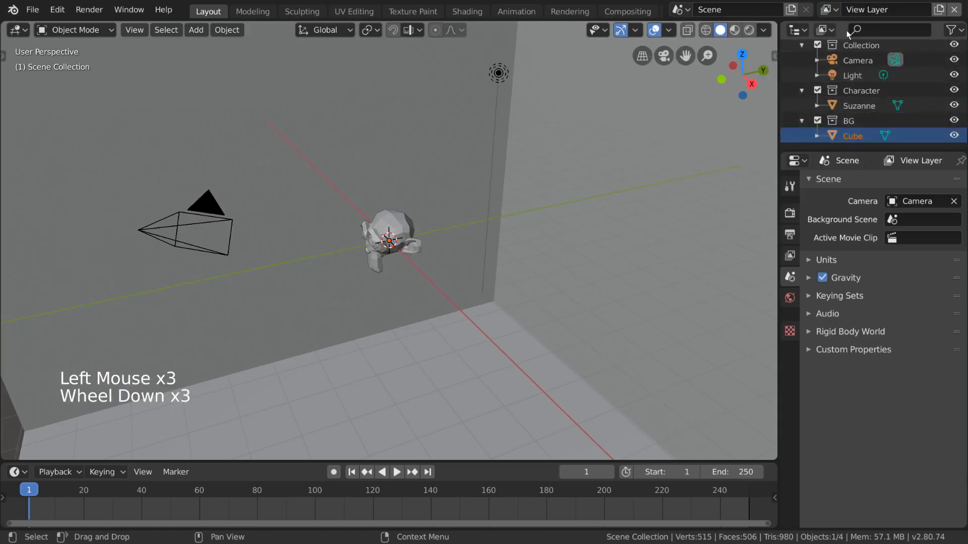
left_click(830, 10)
left_click(822, 47)
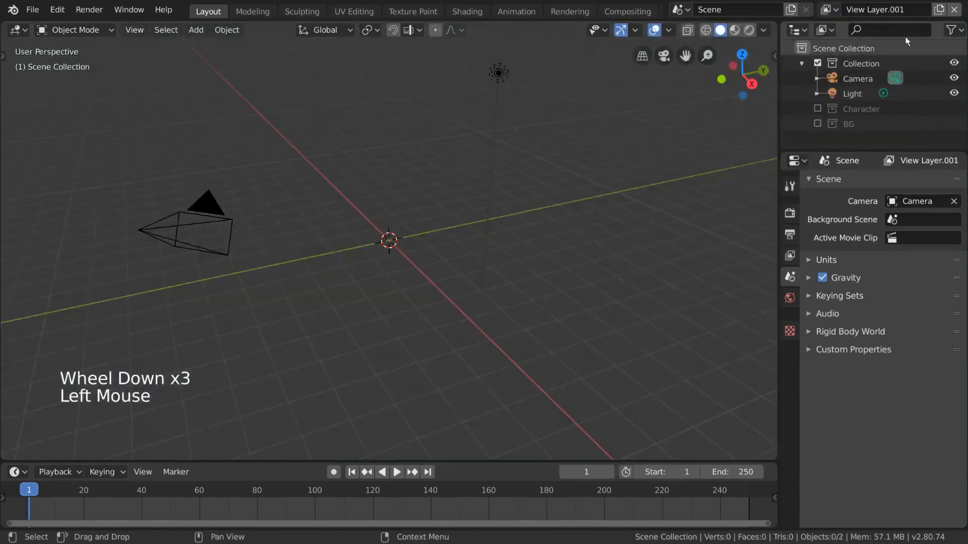
left_click(955, 9)
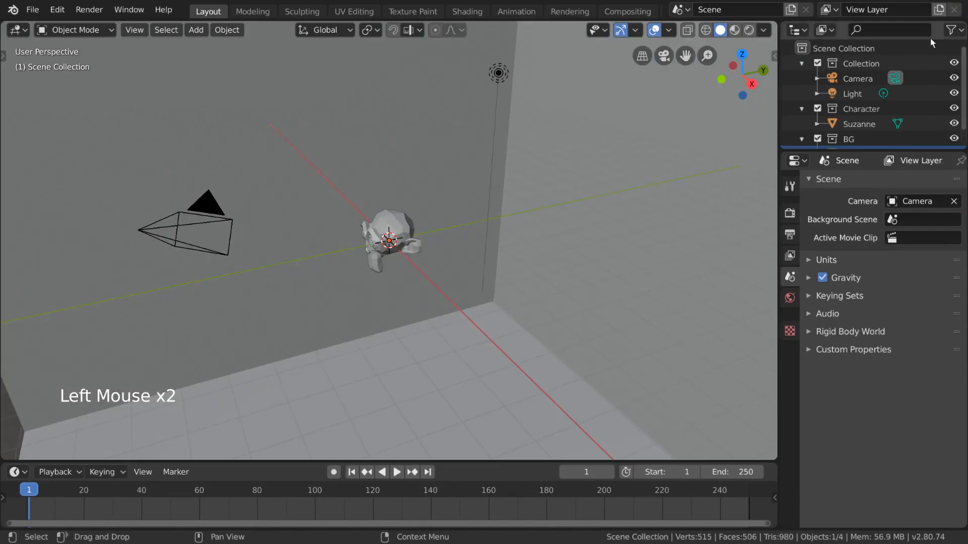
Select the Camera and Light in the outliner and move them from Collection into the Character collection
left_click(859, 77)
left_click(856, 90, "shift")
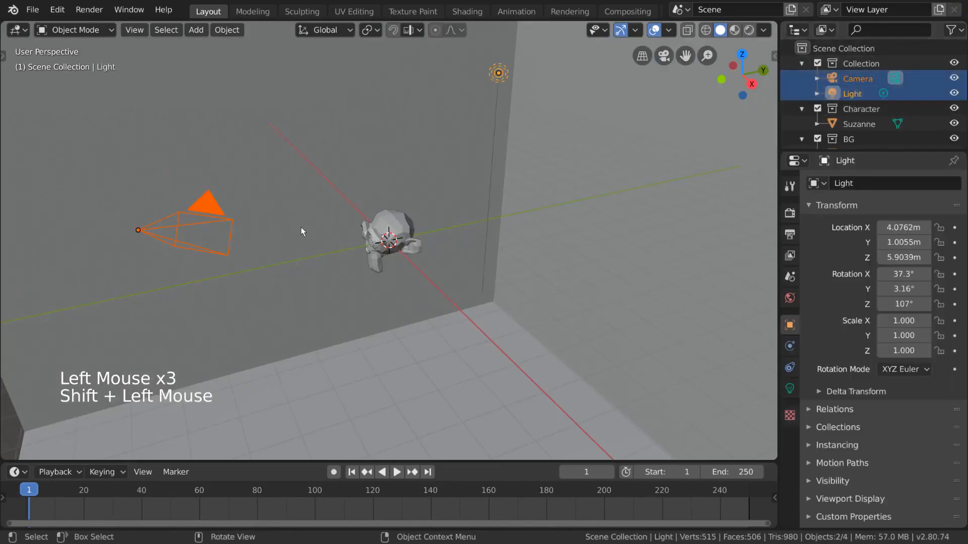
scroll(880, 91, "down", 1)
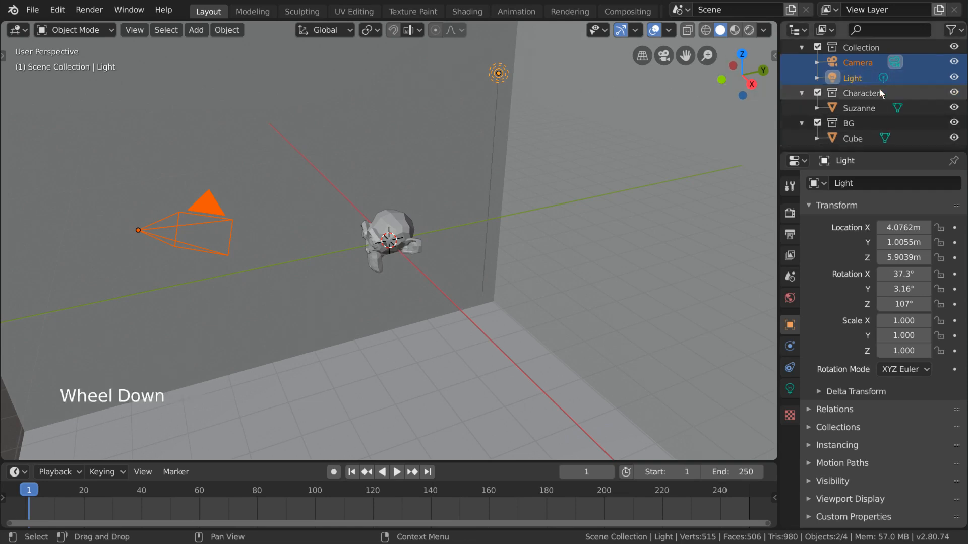
left_click_drag(857, 76, 854, 126)
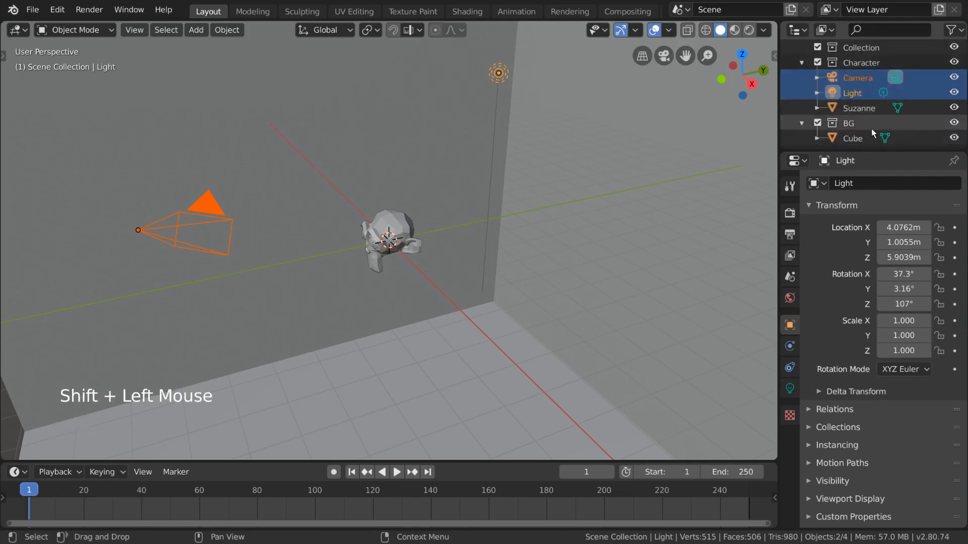
scroll(871, 129, "down", 2)
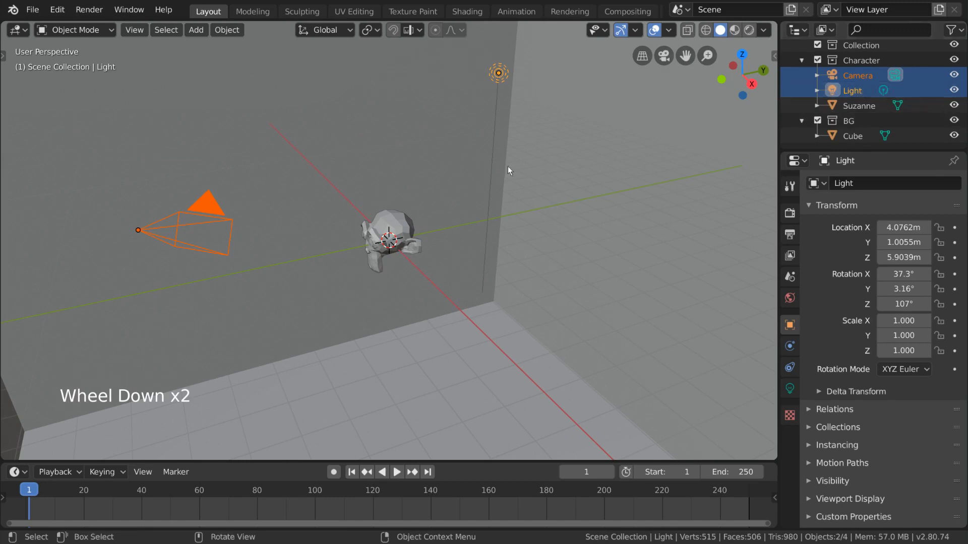
Move the Camera and Light from the Character collection back into Collection
left_click(852, 75)
key("shift+m")
left_click(535, 184)
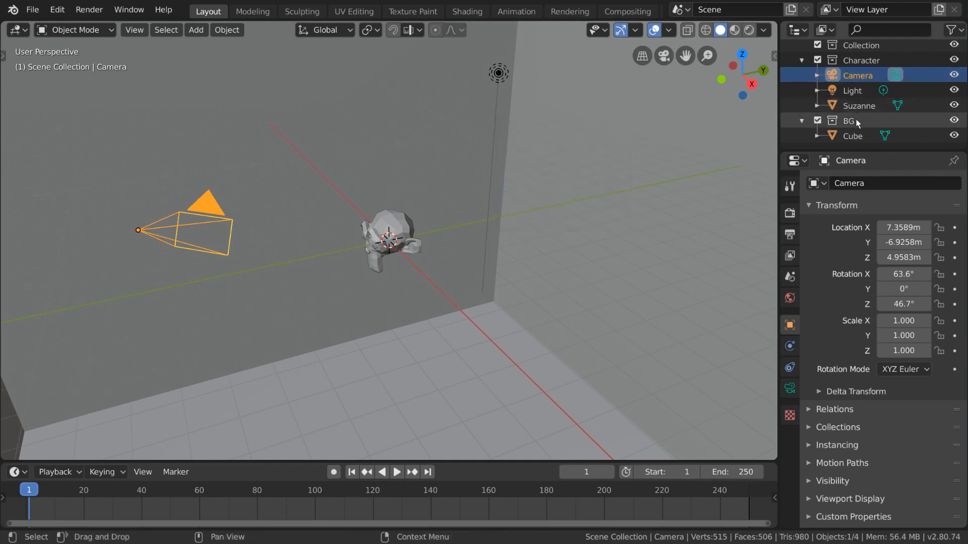
left_click(858, 91, "shift")
left_click_drag(863, 77, 867, 50)
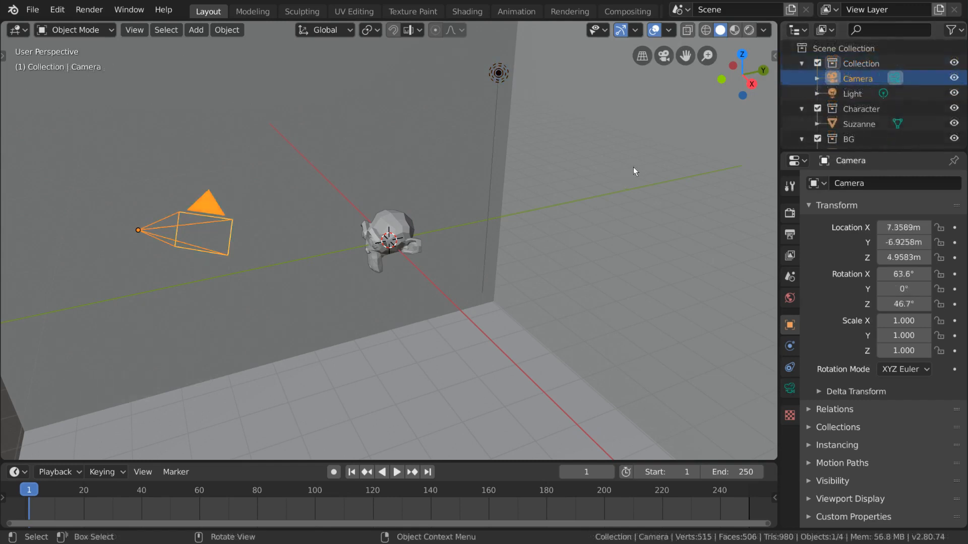
Rename the collection holding the Camera and Light from Collection to Char/BG
left_click(877, 62)
left_click(877, 62, "ctrl")
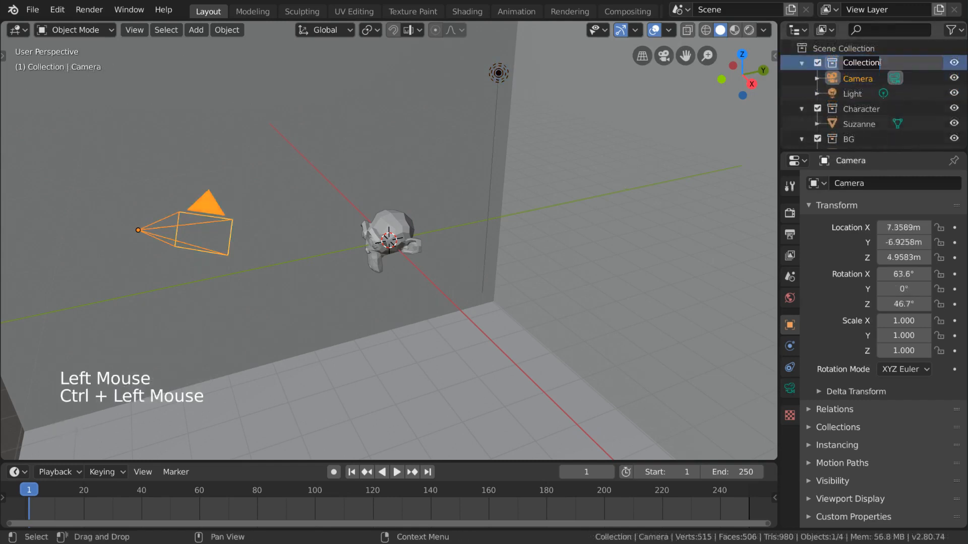
type("Char/BG")
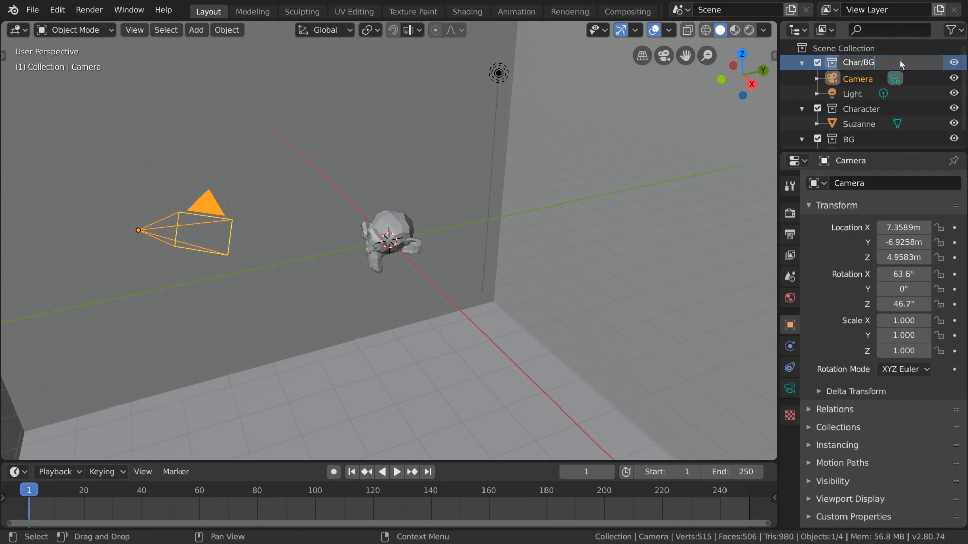
key("Return")
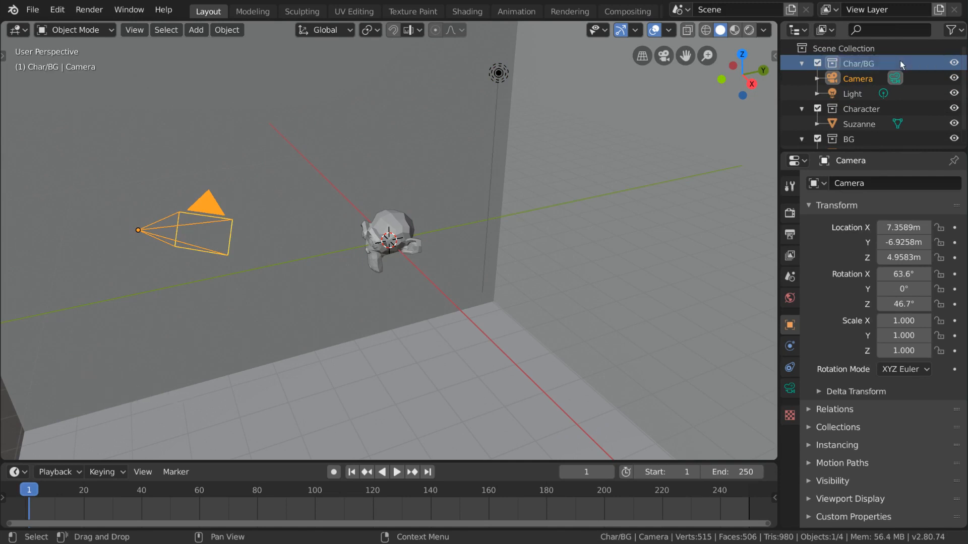
Nest the Character and BG collections inside the Char/BG collection
left_click(864, 111)
left_click_drag(863, 112, 869, 64)
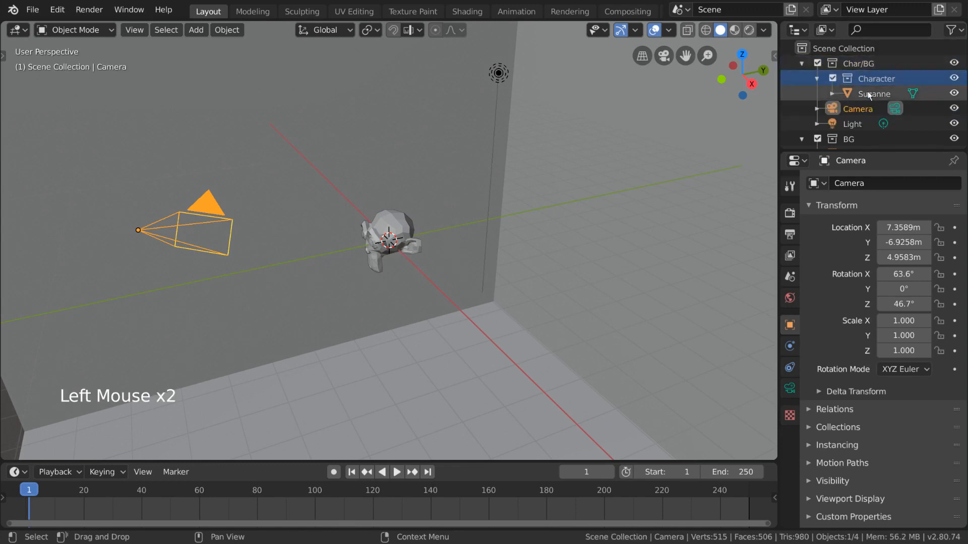
left_click(854, 139)
left_click_drag(856, 140, 861, 68)
scroll(822, 60, "down", 1)
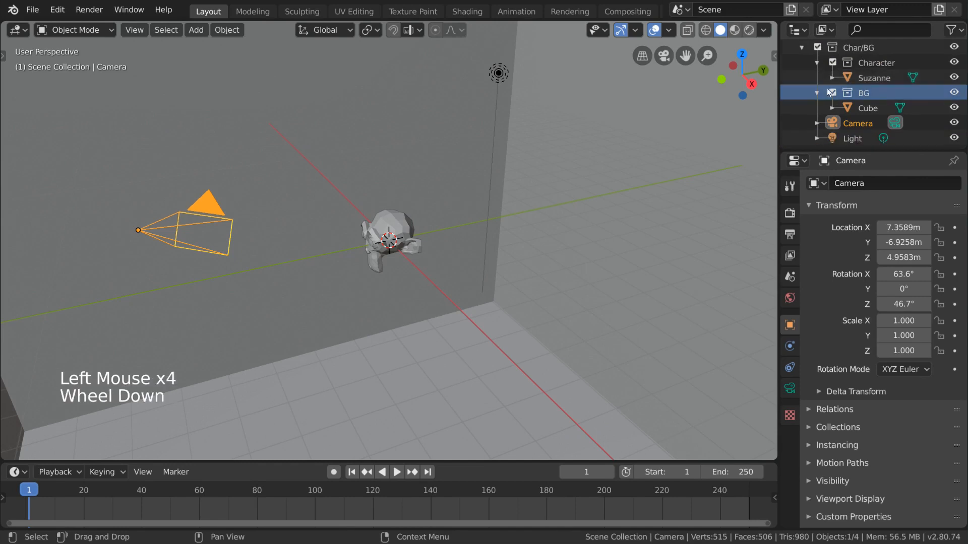
Exclude Char/BG from the view layer and re-enable it, and repeat this for the nested Character and BG collections in turn
left_click(818, 47)
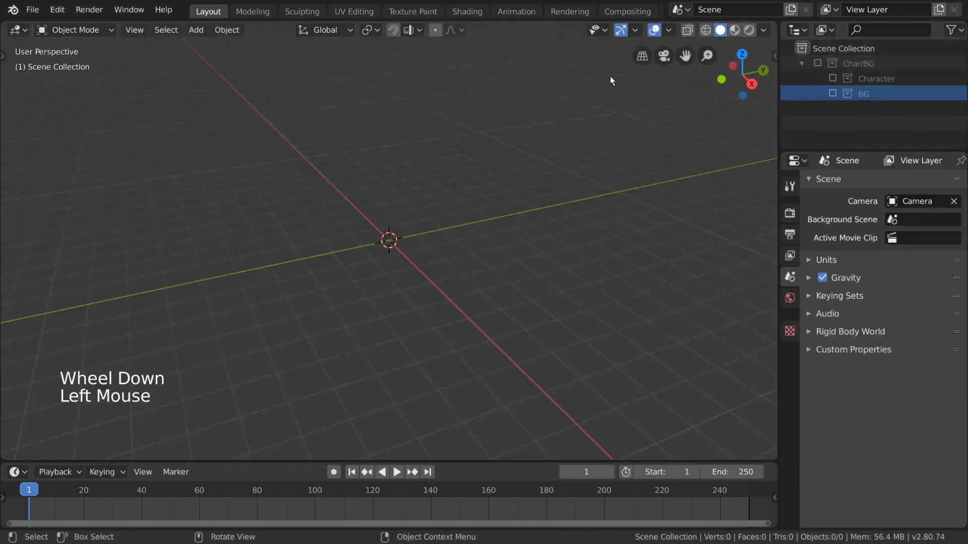
left_click(818, 63)
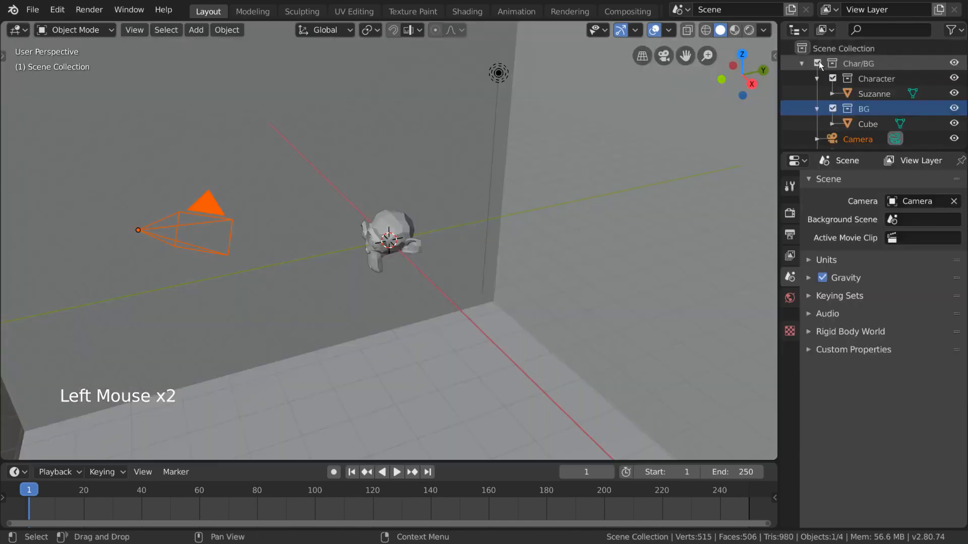
scroll(906, 91, "down", 2)
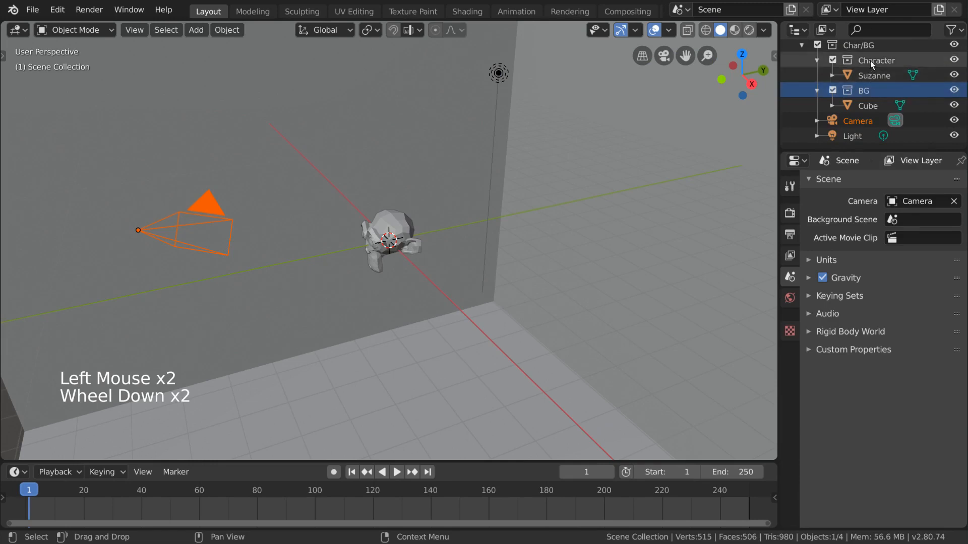
left_click(841, 61)
left_click(833, 60)
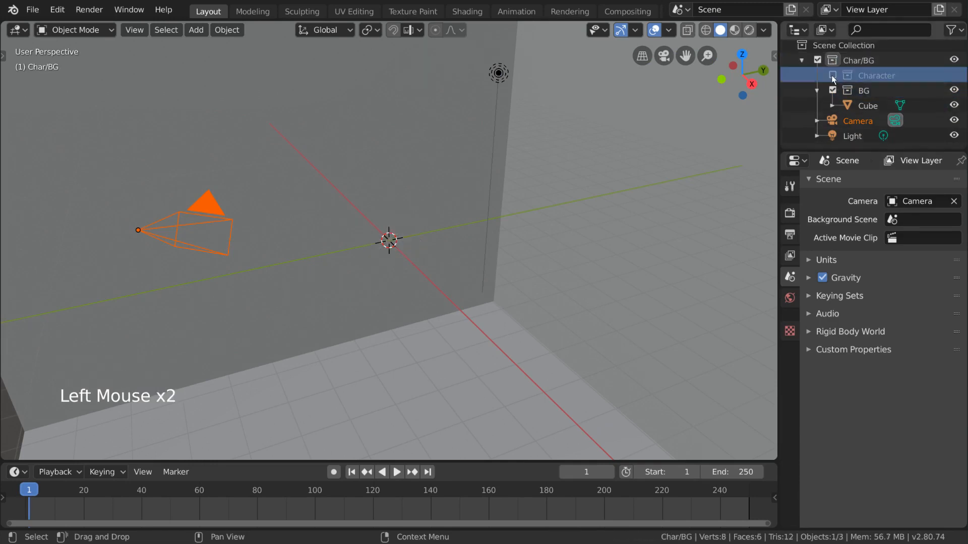
left_click(832, 75)
left_click(833, 106)
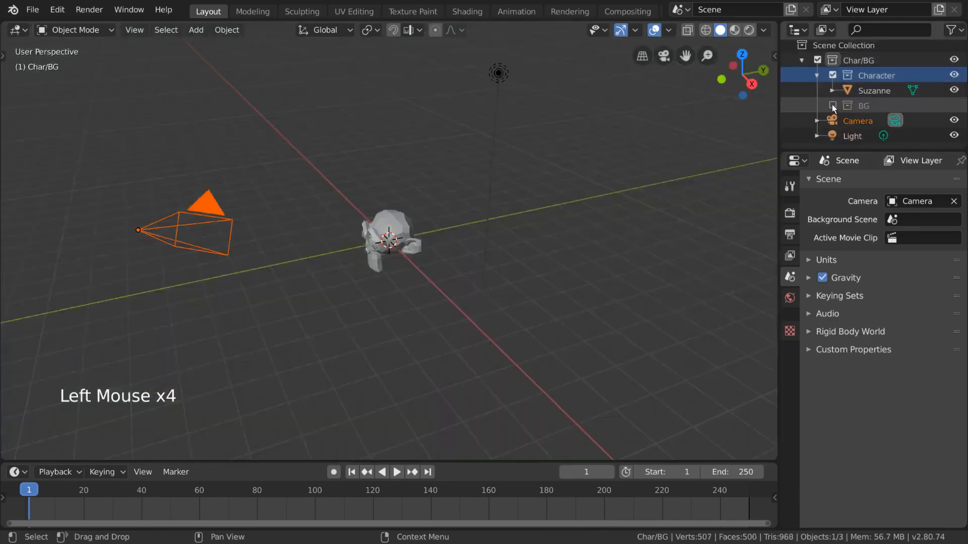
left_click(833, 105)
Select the Light and Camera in the viewport, and alternately exclude and re-enable BG and Character to compare them under the shared objects
left_click(500, 76)
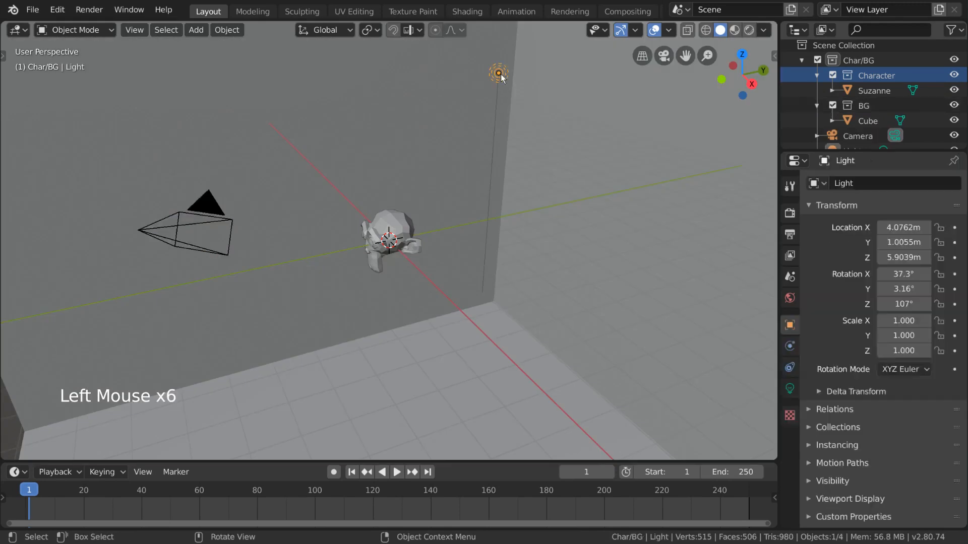
left_click(207, 210, "shift")
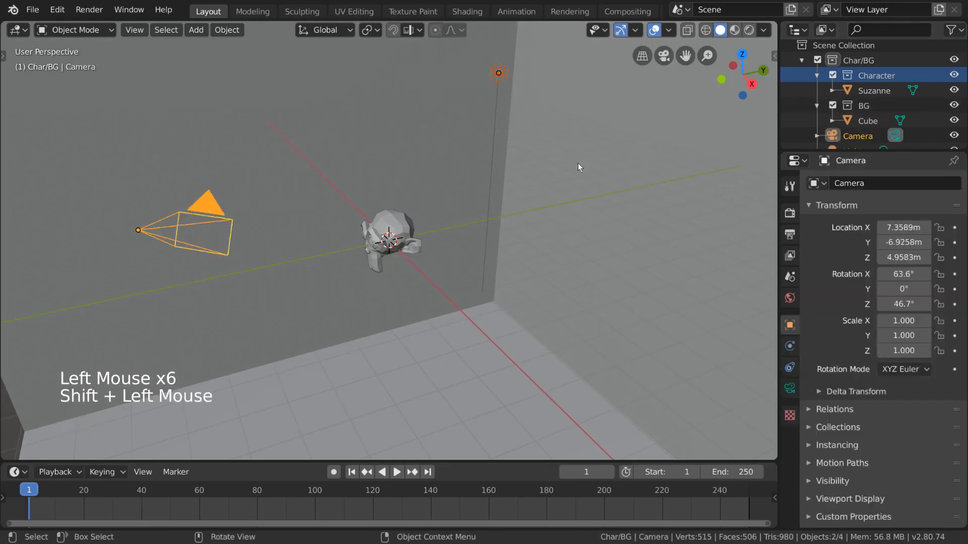
left_click(833, 105)
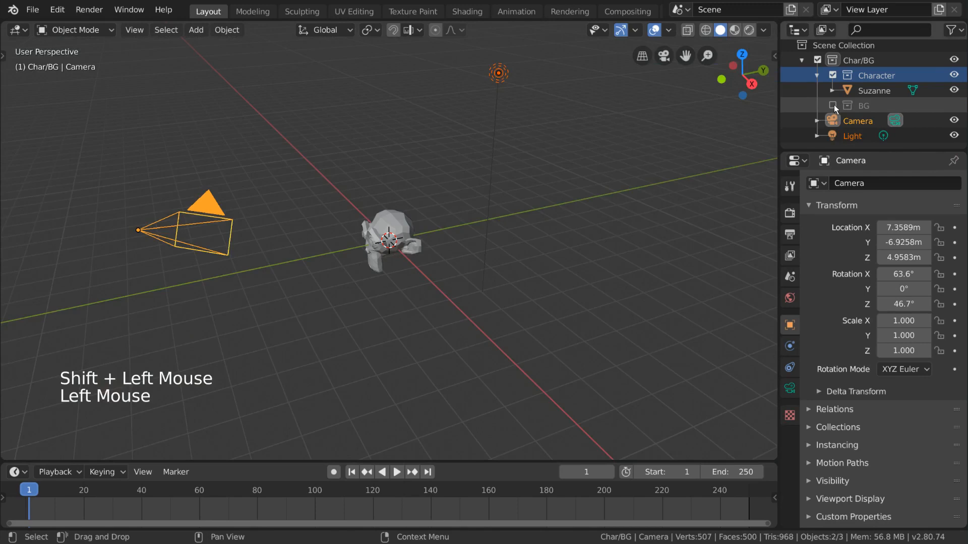
left_click(832, 105)
left_click(833, 76)
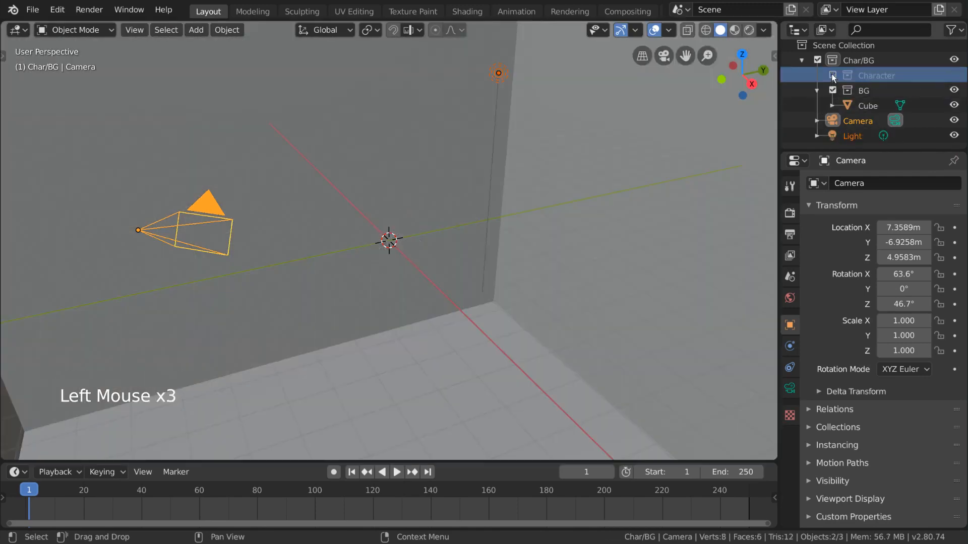
left_click(833, 76)
left_click(832, 105)
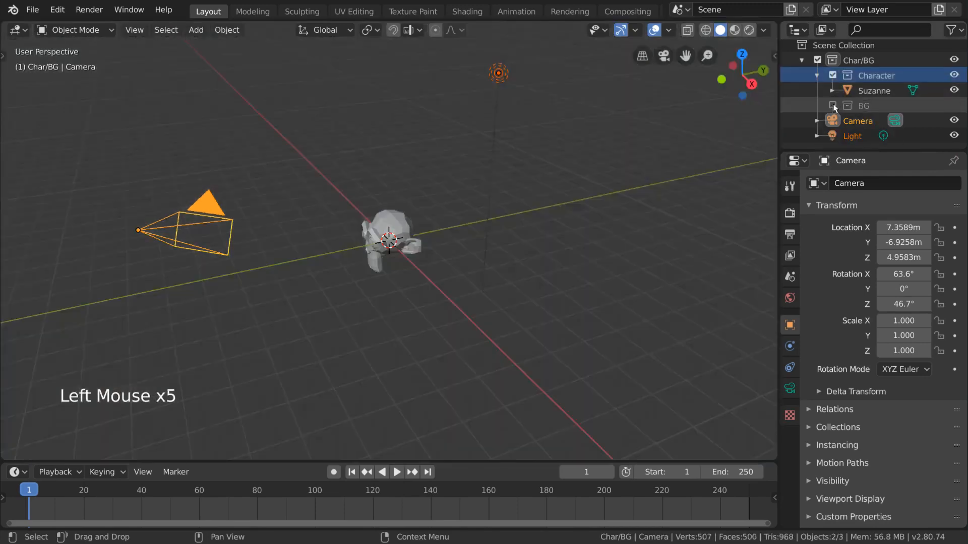
left_click(833, 106)
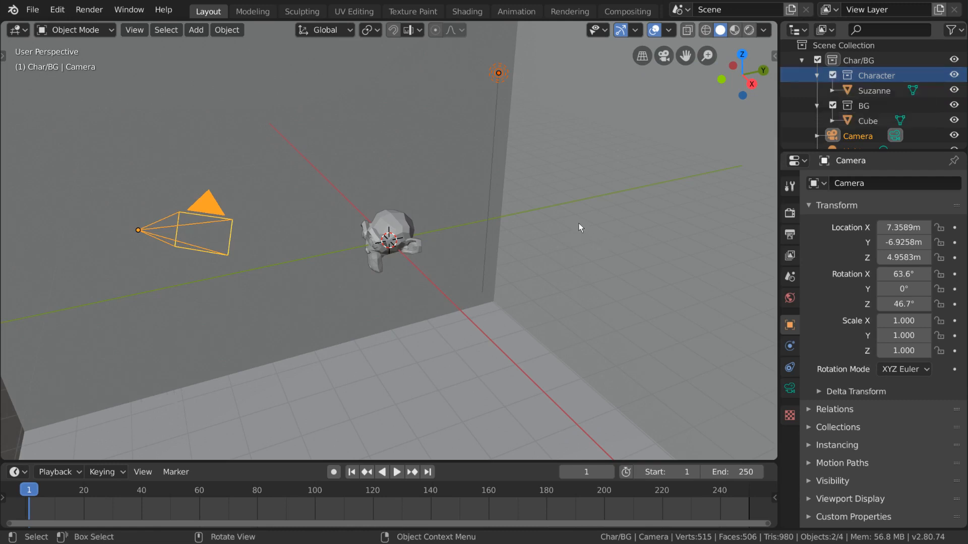
Link the Camera to the Character collection as well, keeping it in Char/BG
left_click(212, 204)
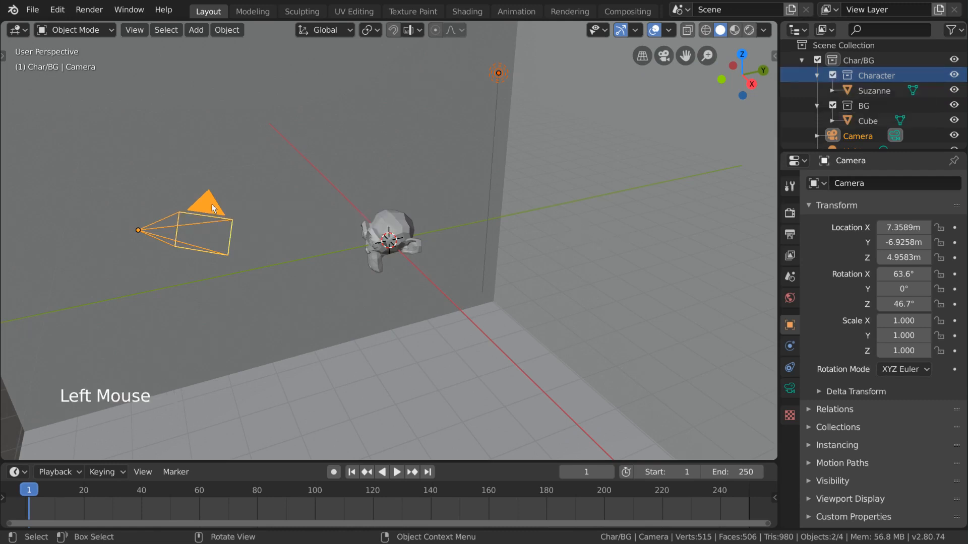
key("shift+m")
mouse_move(216, 227)
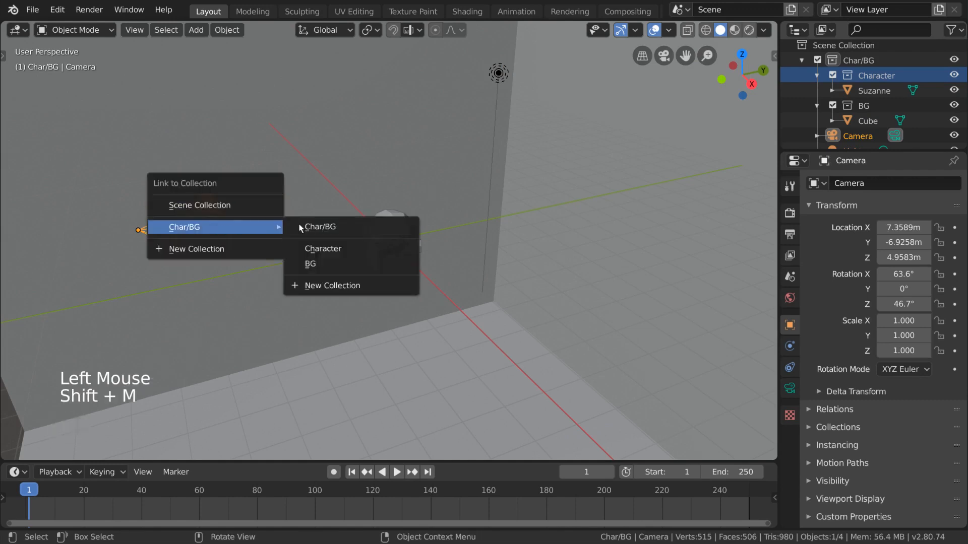
left_click(346, 248)
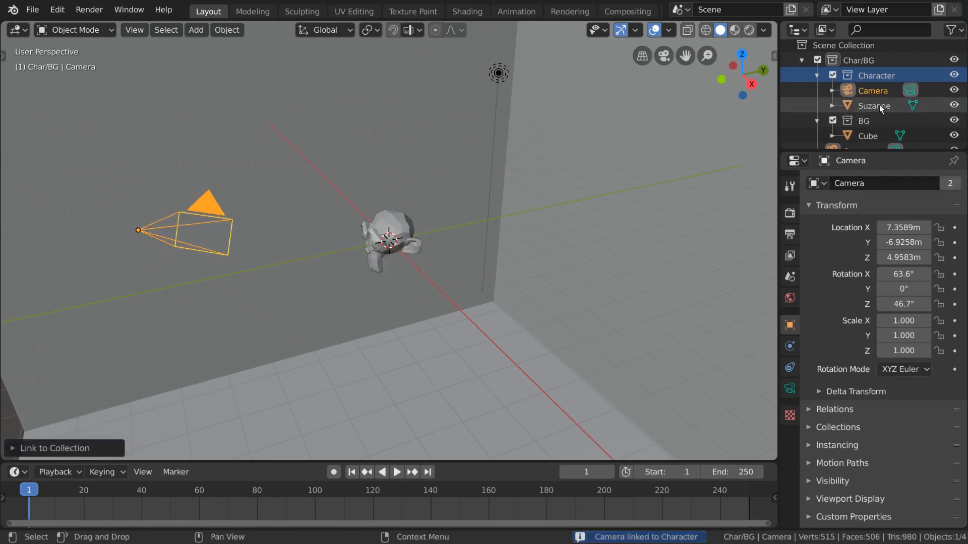
Hide and show the Camera through both its Char/BG entry and its Character entry to check that they are the same object
scroll(879, 105, "down", 2)
left_click(955, 121)
left_click(954, 121)
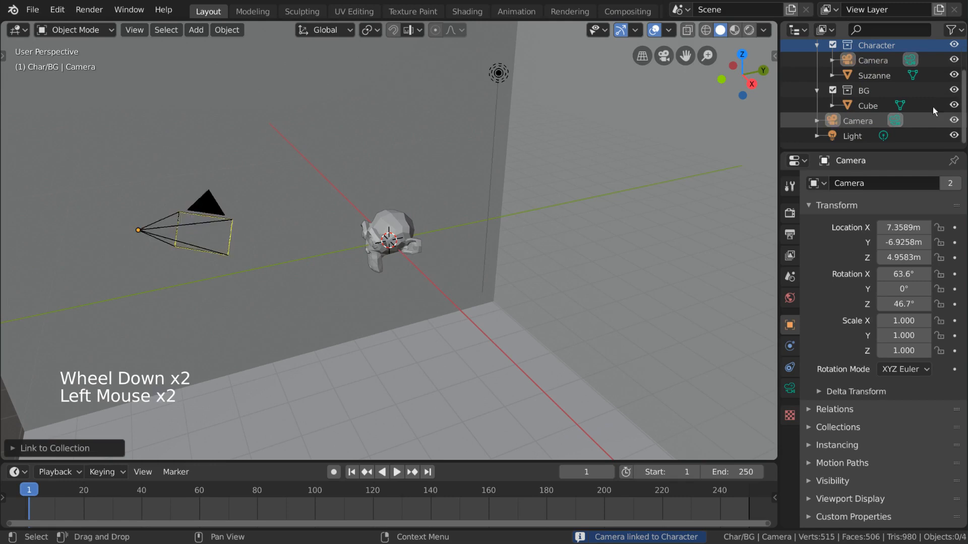
left_click(879, 62)
left_click(866, 119)
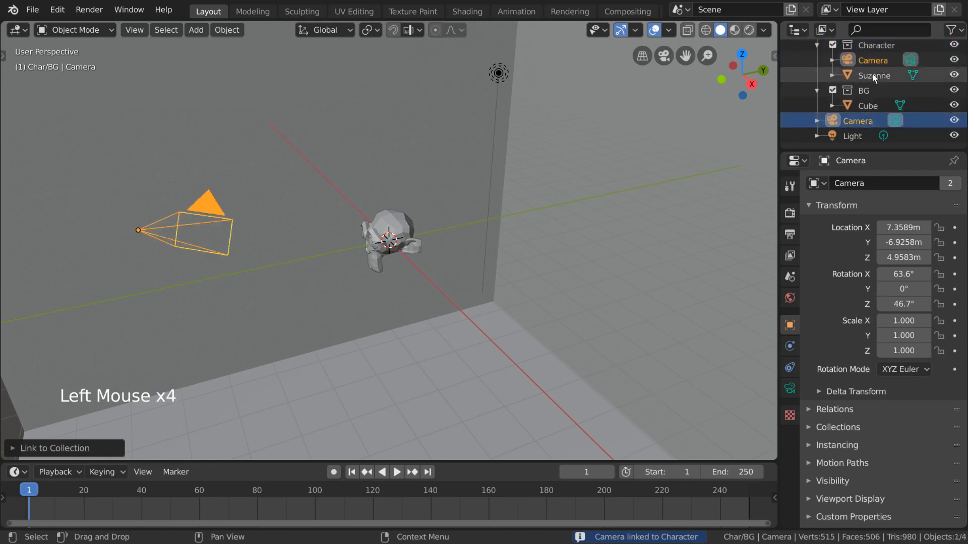
left_click(879, 61)
left_click(955, 60)
left_click(955, 60)
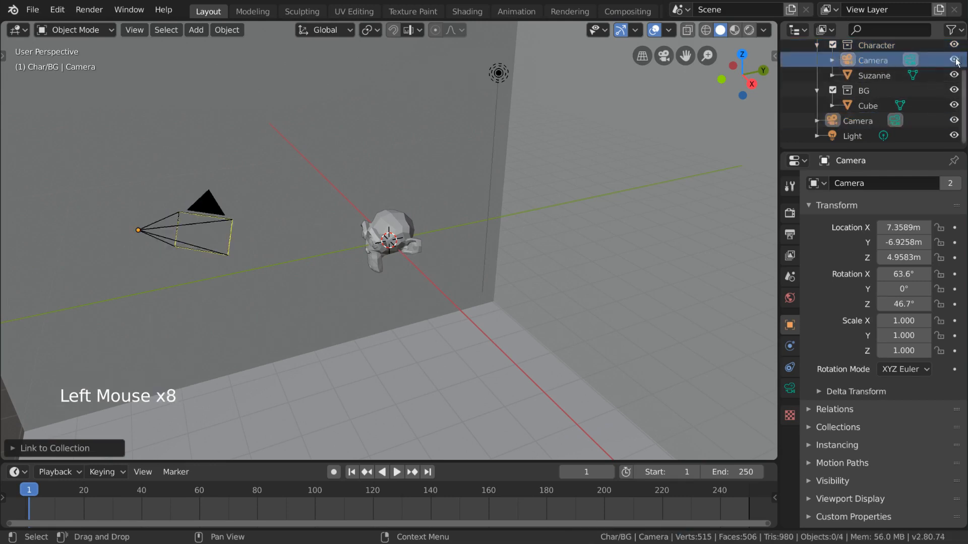
Unlink the Camera from the Character collection
right_click(874, 66)
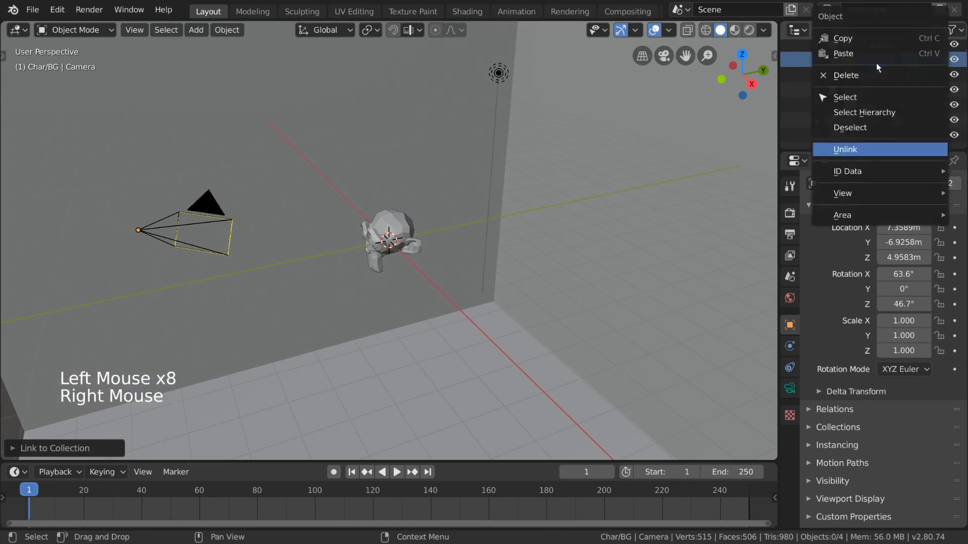
left_click(895, 150)
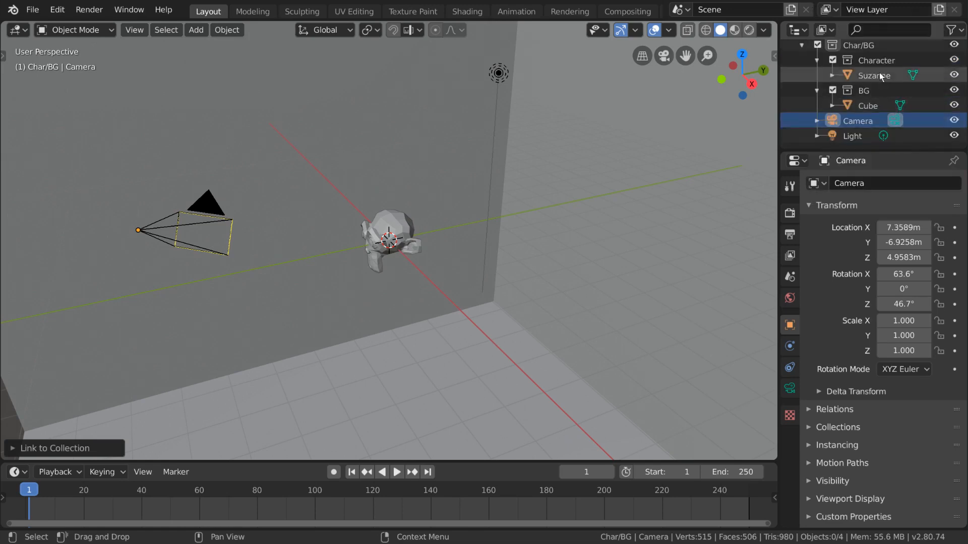
scroll(879, 76, "up", 3)
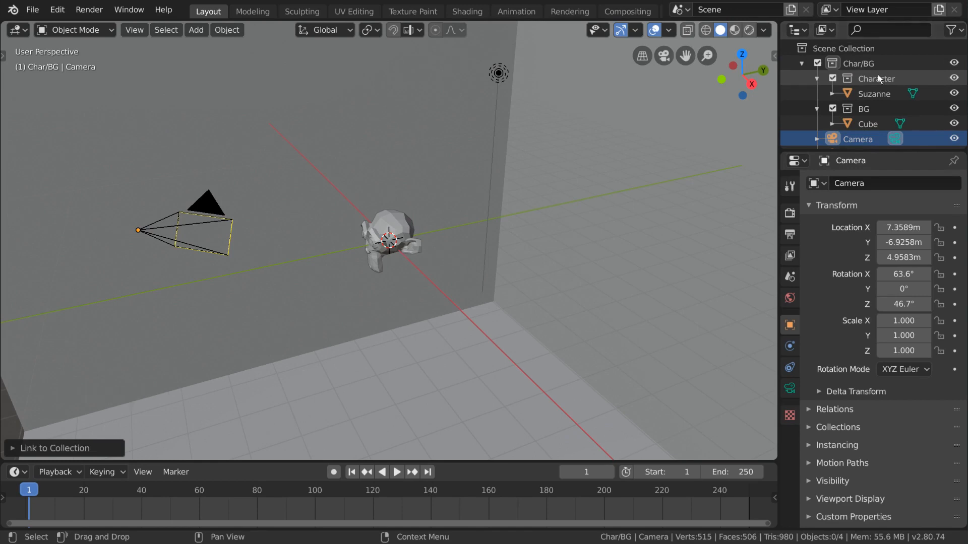
Collapse the BG and Character collections in the outliner, and expand BG again
scroll(879, 75, "down", 2)
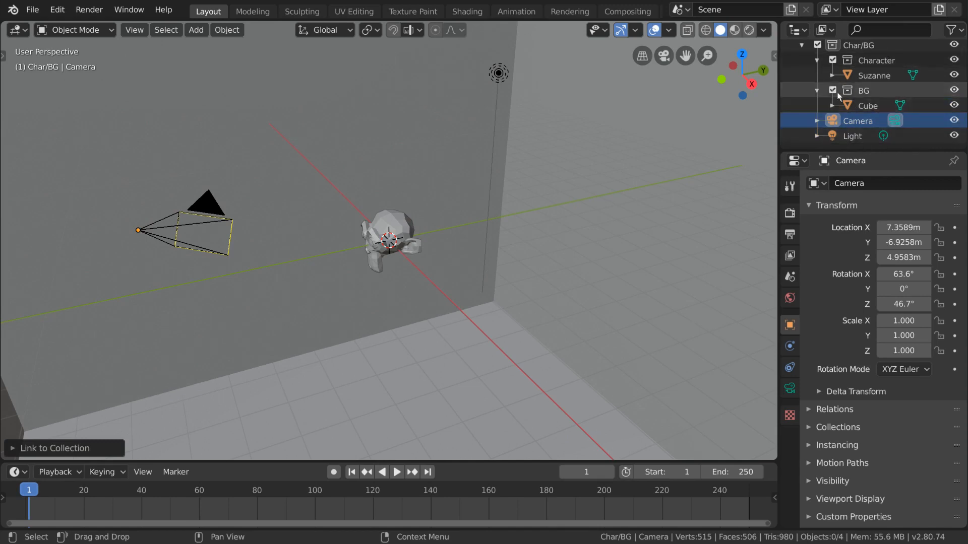
left_click(818, 91)
left_click(816, 76)
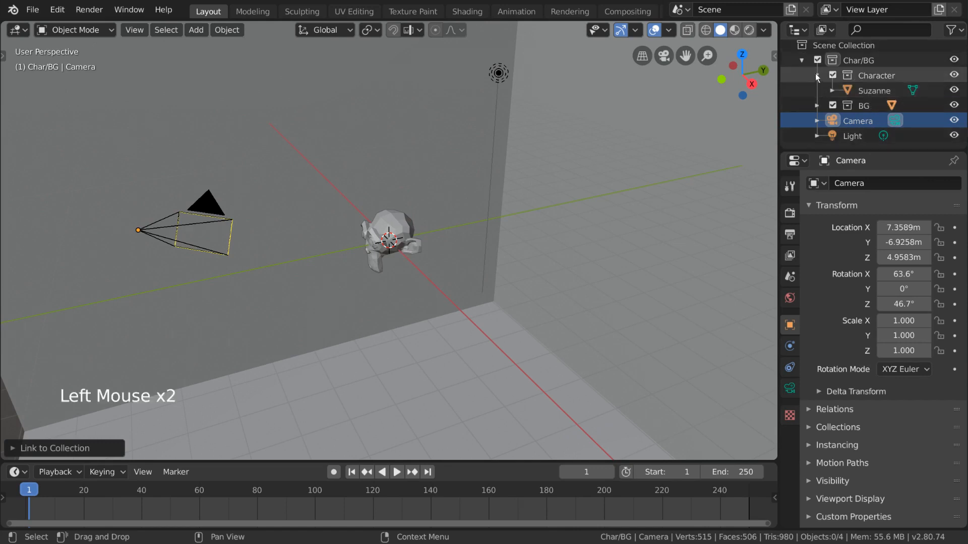
scroll(930, 98, "up", 1)
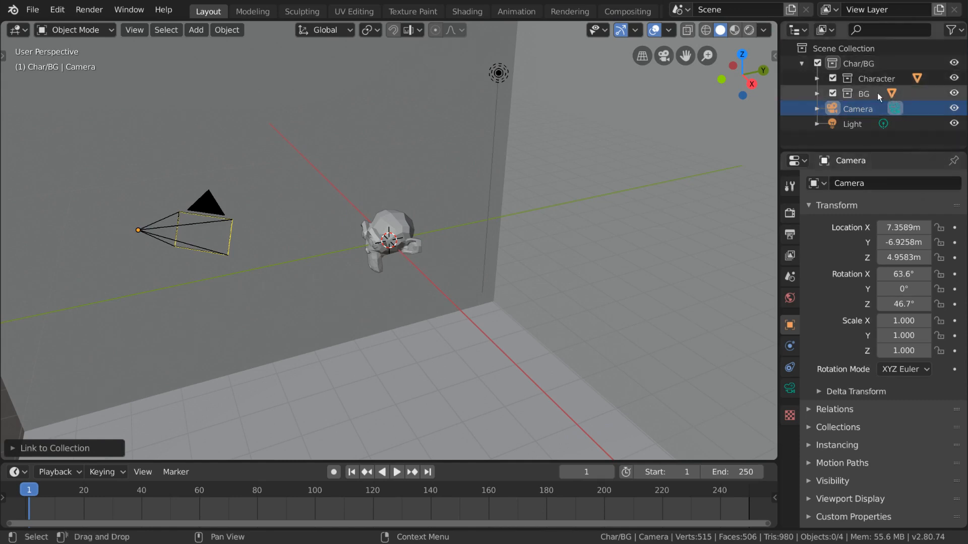
left_click(817, 93)
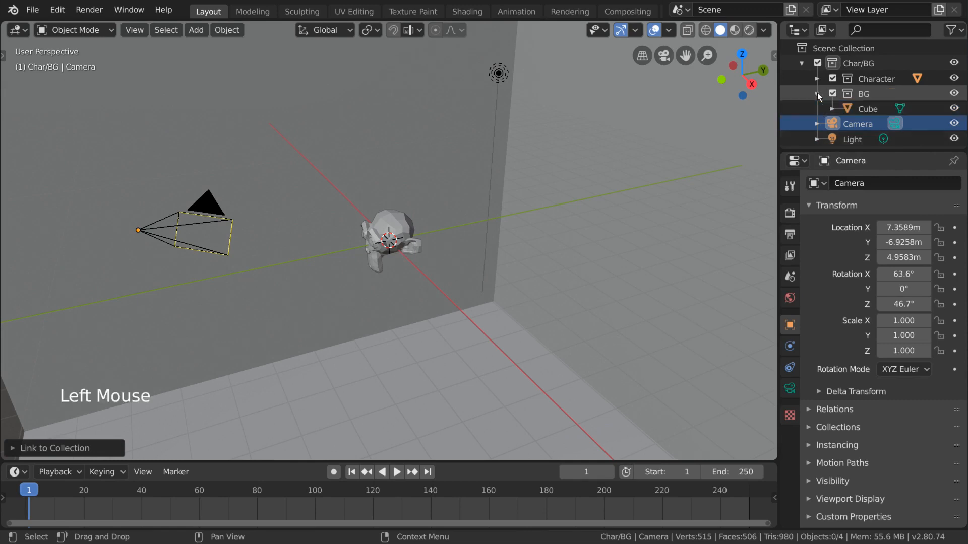
Collapse the Char/BG hierarchy in the outliner and delete the Char/BG collection while keeping its child collections and objects
left_click(818, 92)
left_click(814, 78)
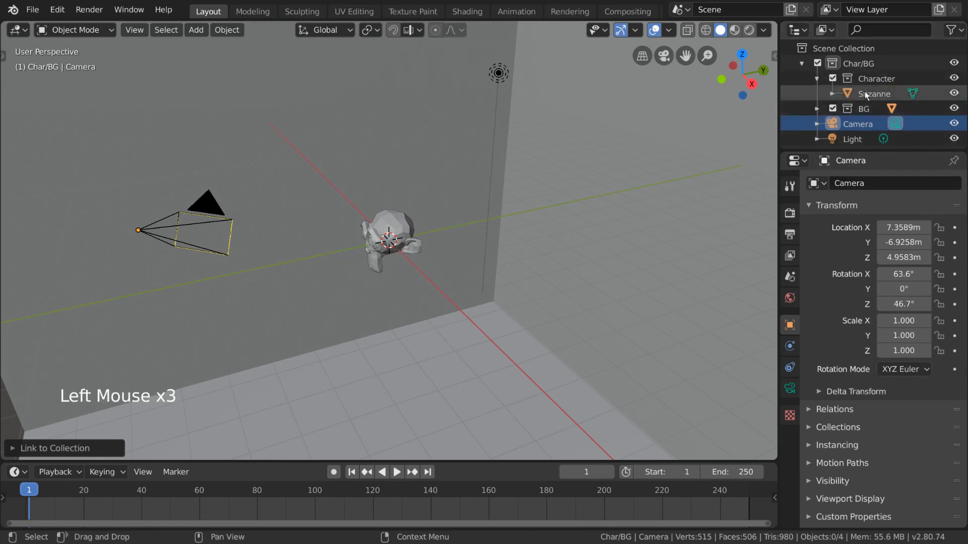
left_click(817, 78)
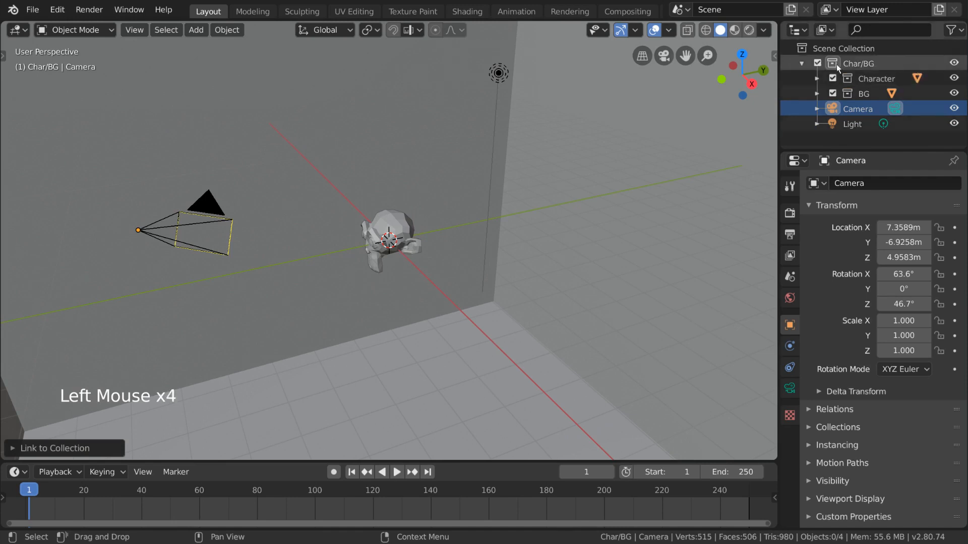
left_click(801, 63)
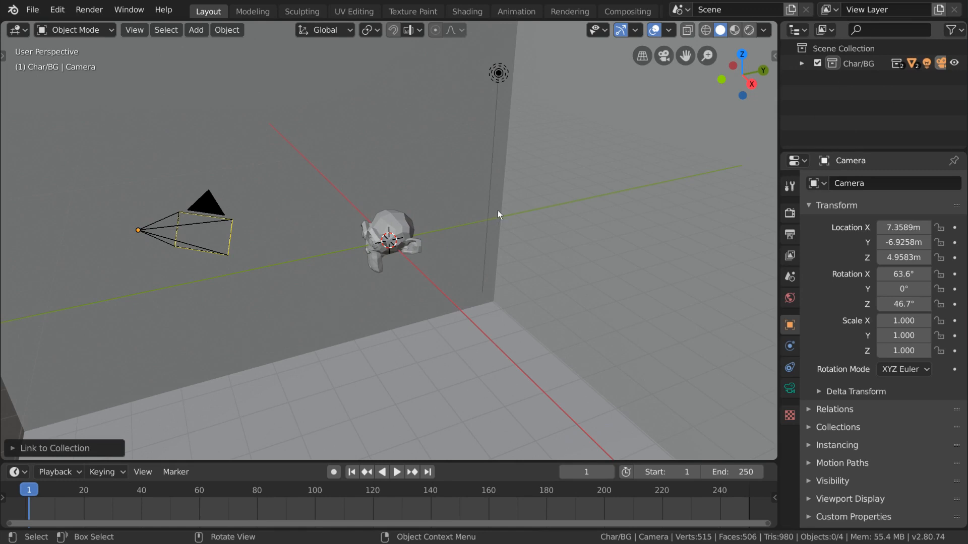
left_click(872, 65)
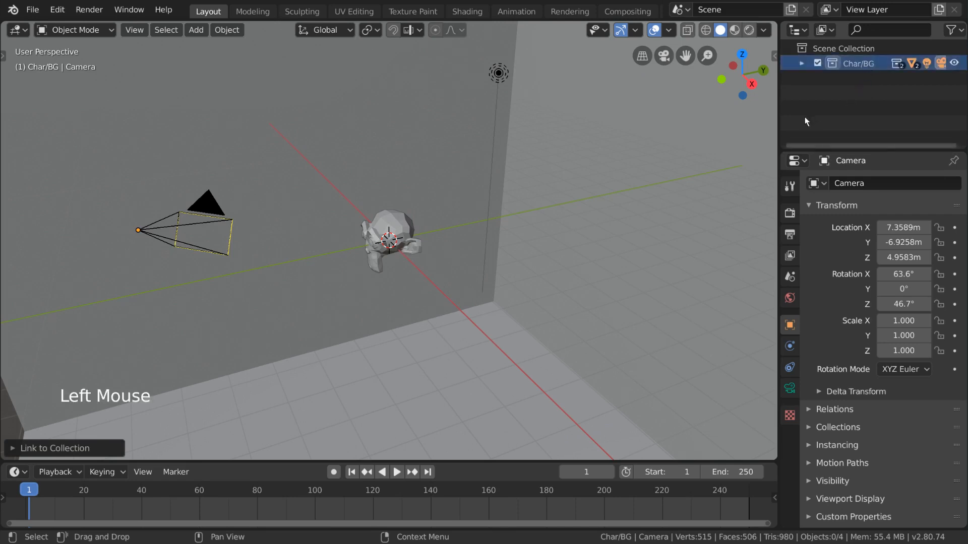
key("Delete")
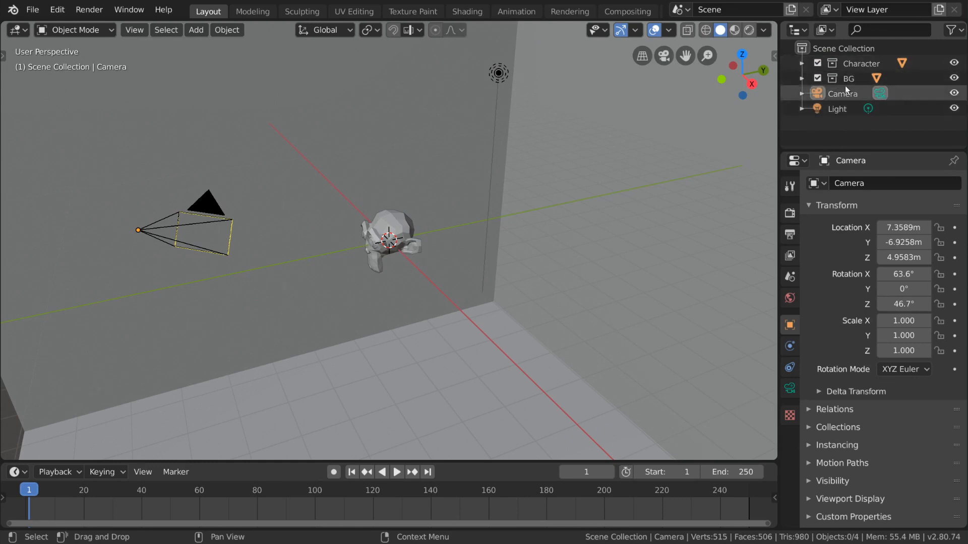
Expand the BG and Character collections in the outliner and select the Cube
left_click(802, 78)
left_click(801, 63)
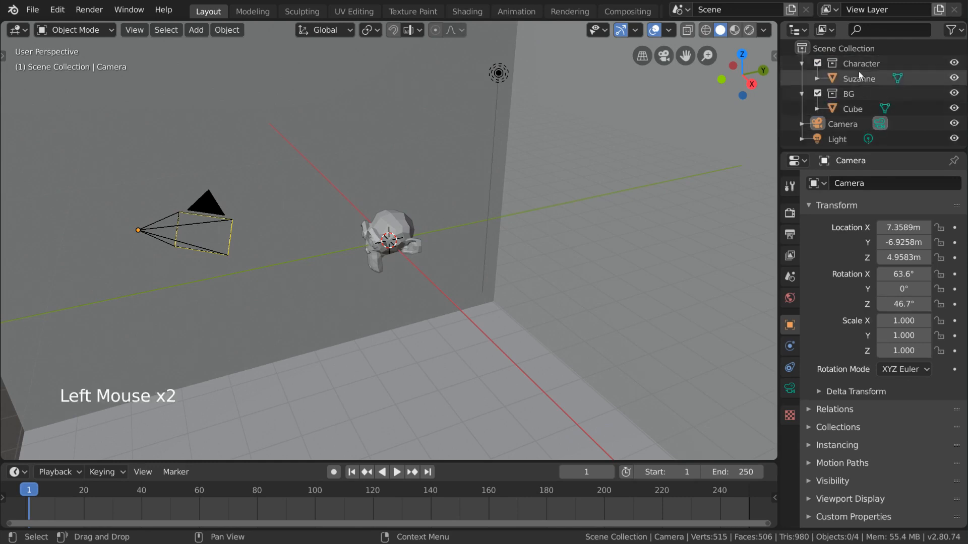
scroll(893, 88, "down", 2)
scroll(896, 95, "up", 1)
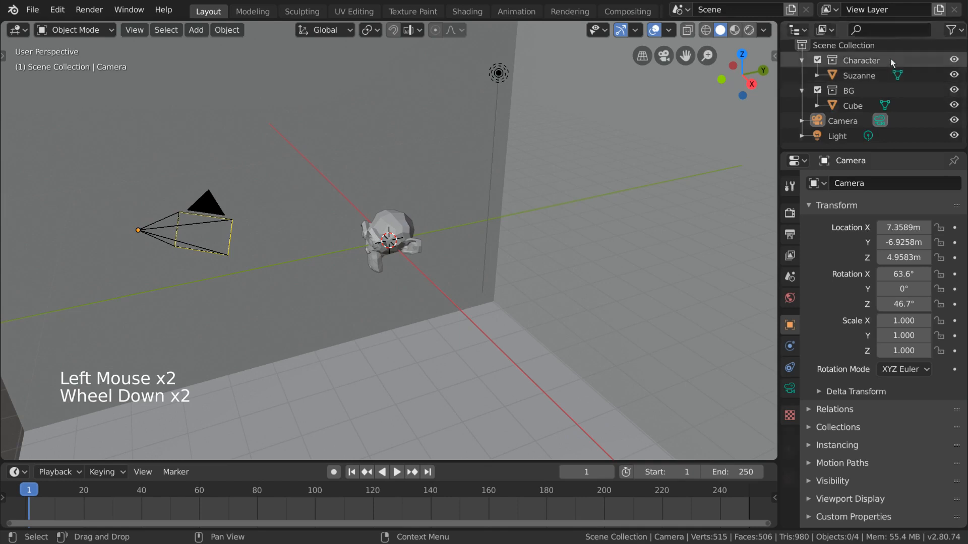
left_click(857, 109)
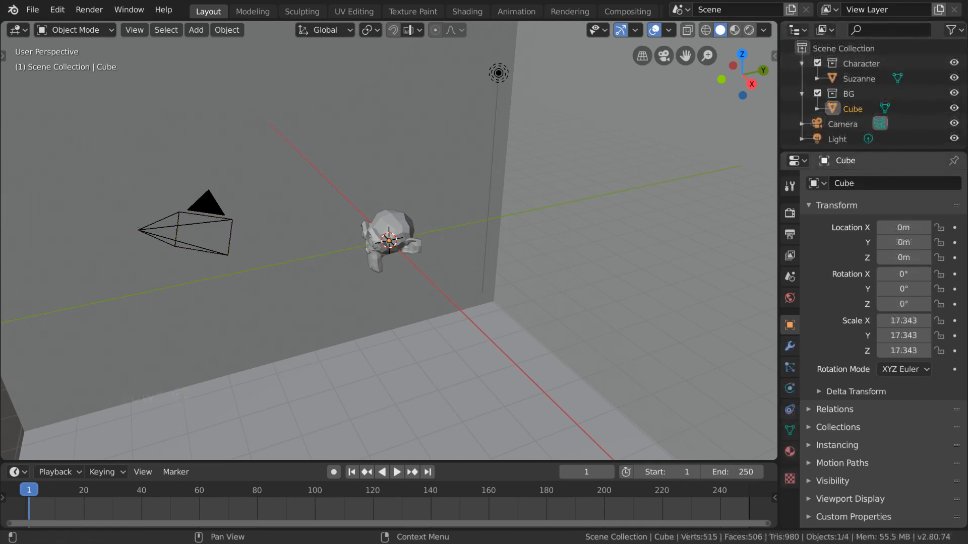
Hide and show the Character collection, the BG collection and the Camera in turn to check their visibility control
left_click(954, 64)
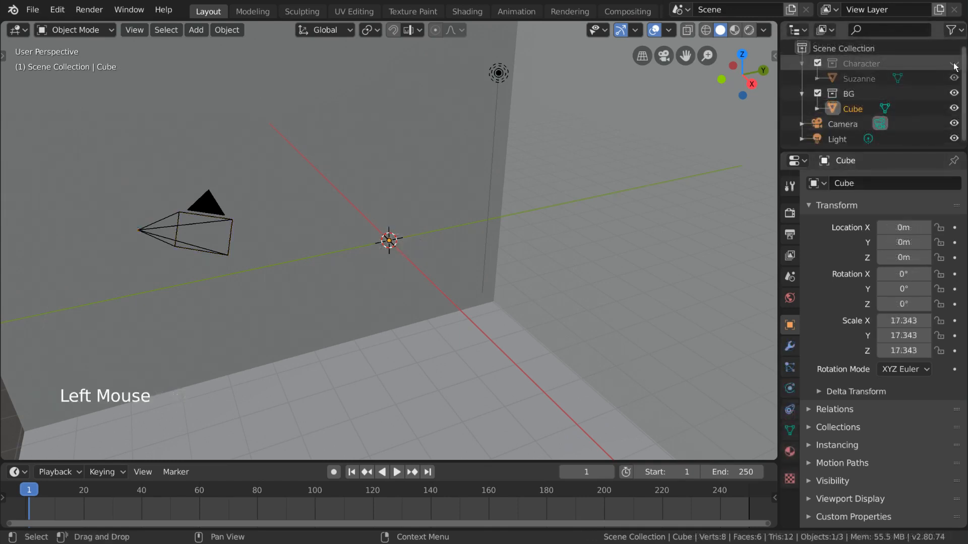
left_click(955, 64)
left_click(954, 94)
left_click(954, 94)
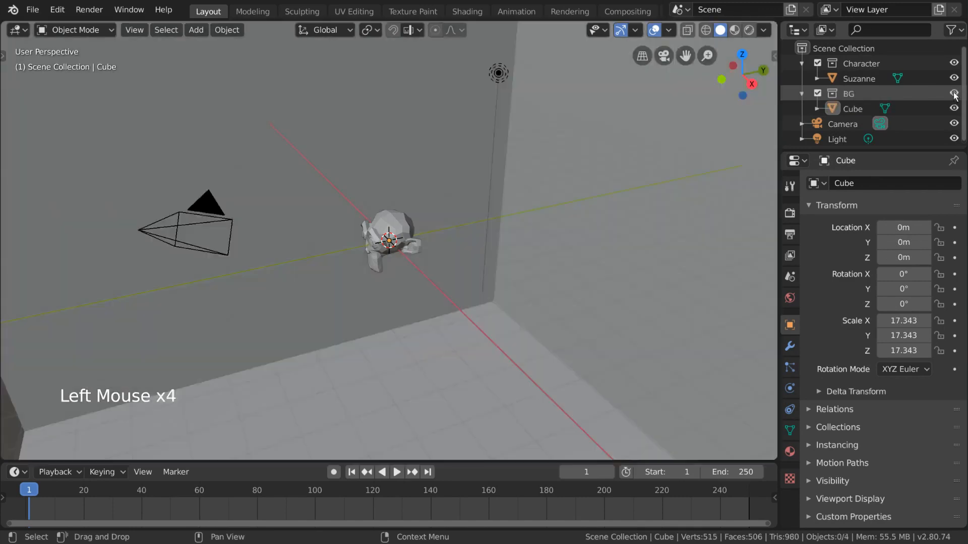
left_click(954, 124)
left_click(954, 123)
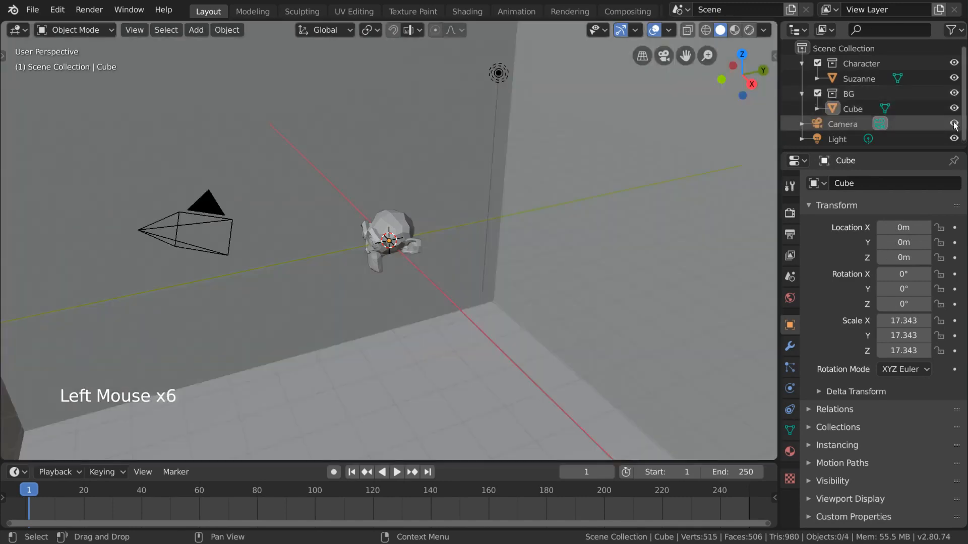
left_click(955, 93)
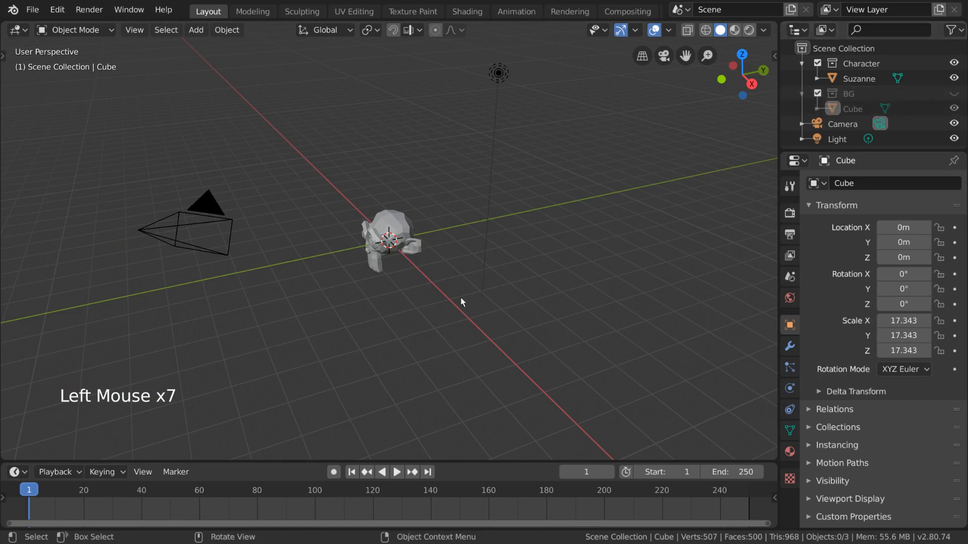
left_click(955, 95)
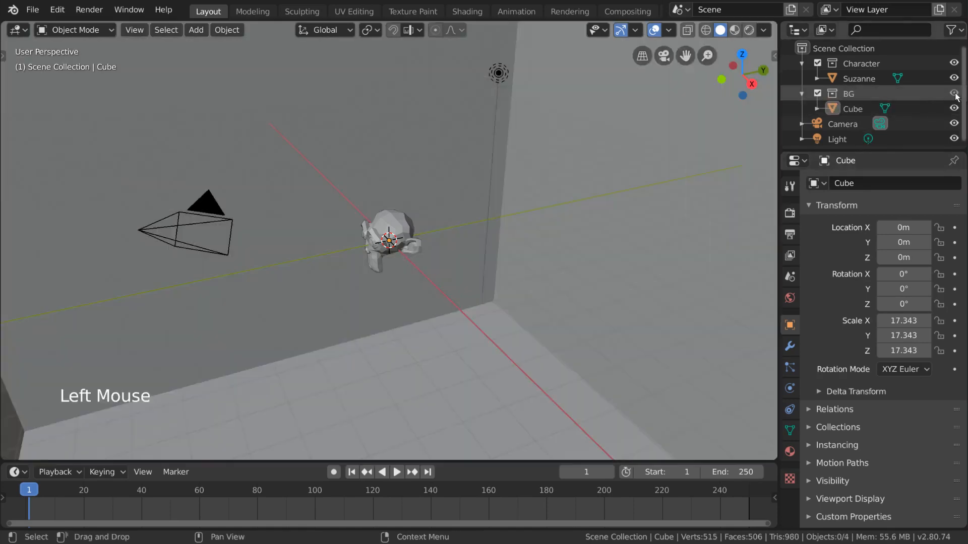
Enable the selectable and render restriction toggles in the outliner, and make the Character collection unselectable, testing it on Suzanne in the viewport
left_click(958, 33)
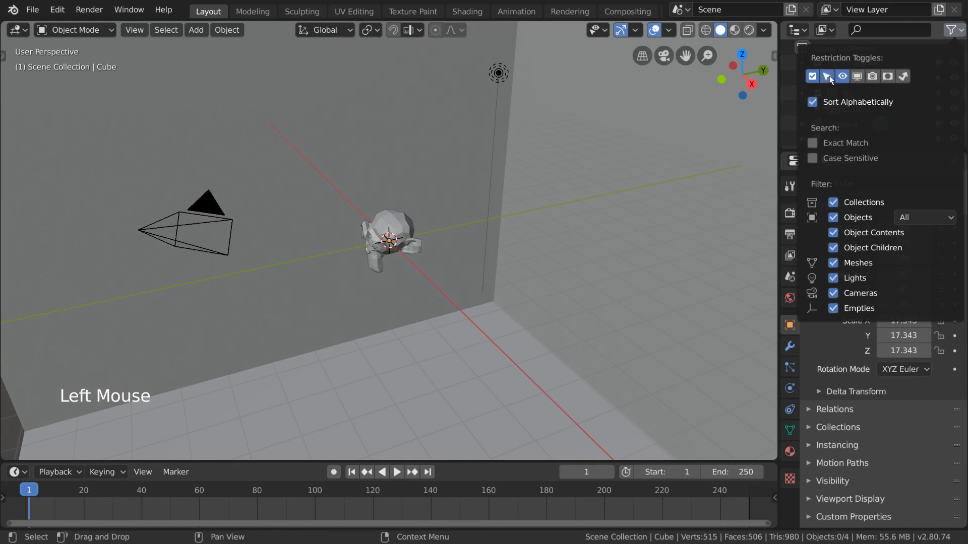
left_click(873, 77)
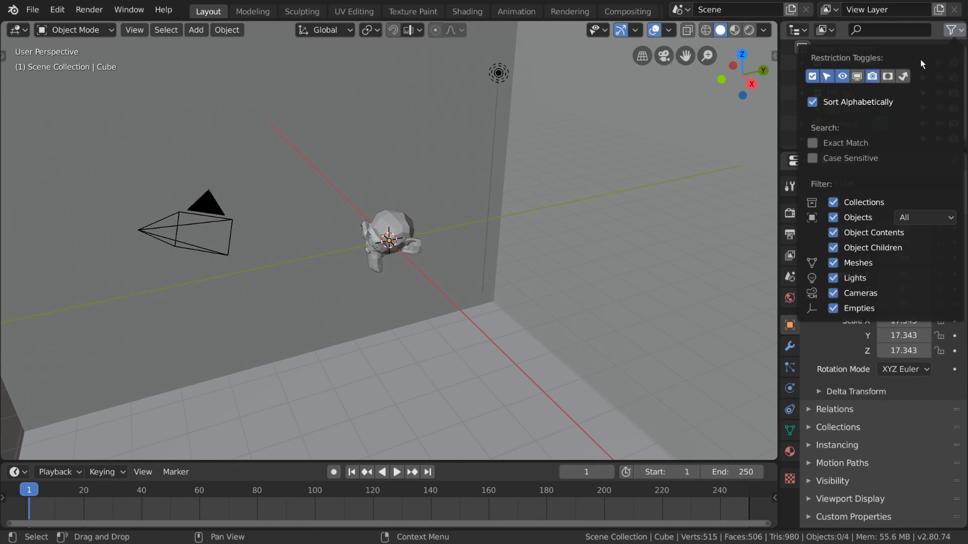
left_click(924, 64)
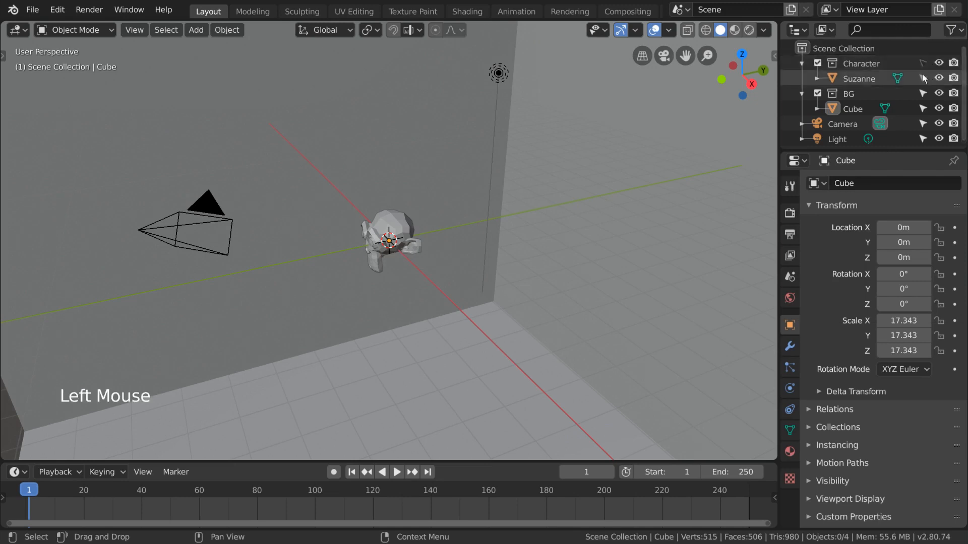
left_click(398, 223)
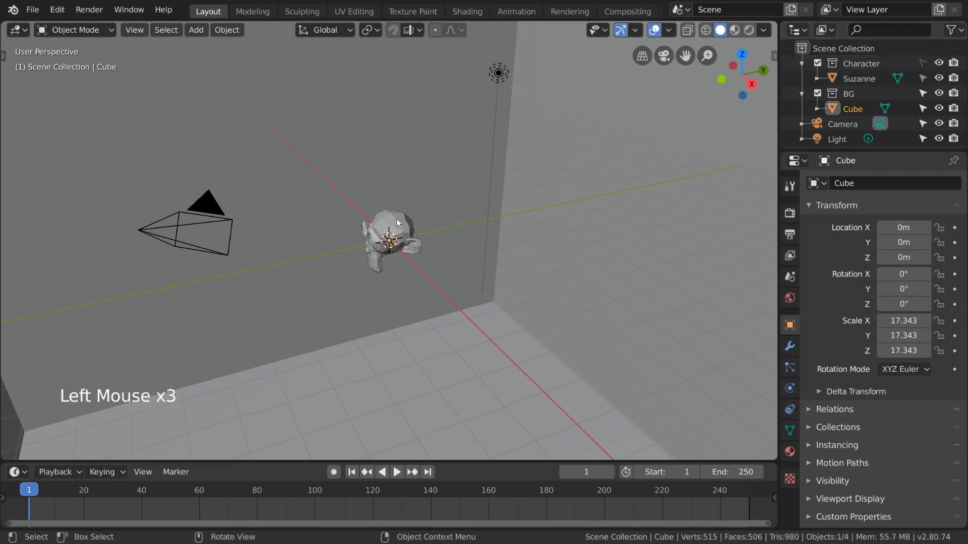